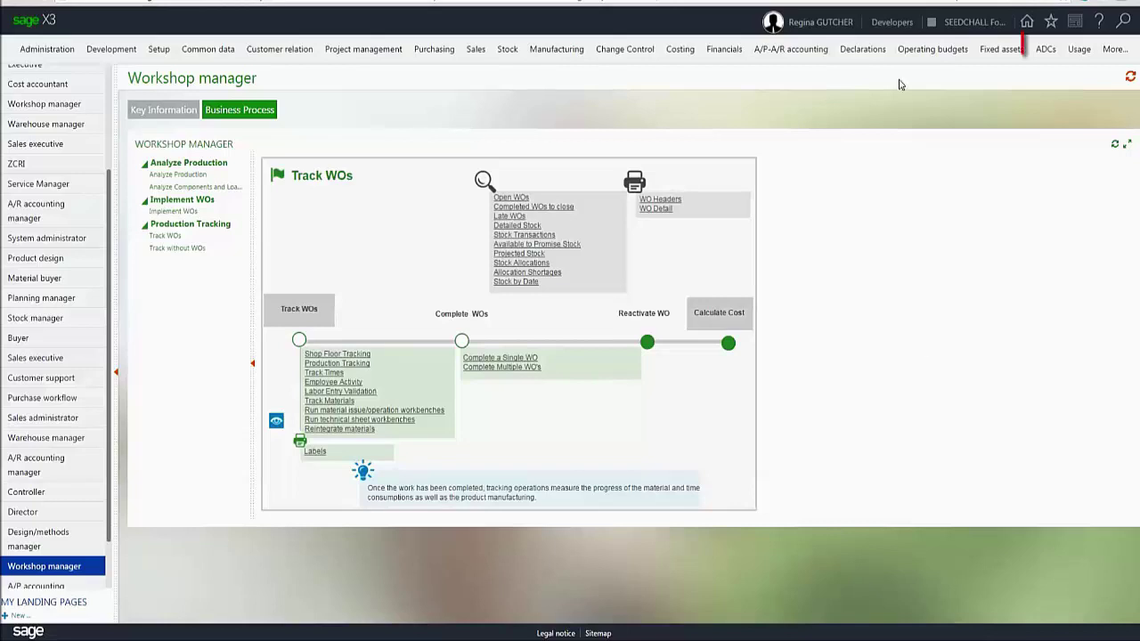
Open the Clock in function under ADCs > Manufacturing > Shop floor tracking, then close its page.
{"action": "left_click", "coordinate": [1041, 46]}
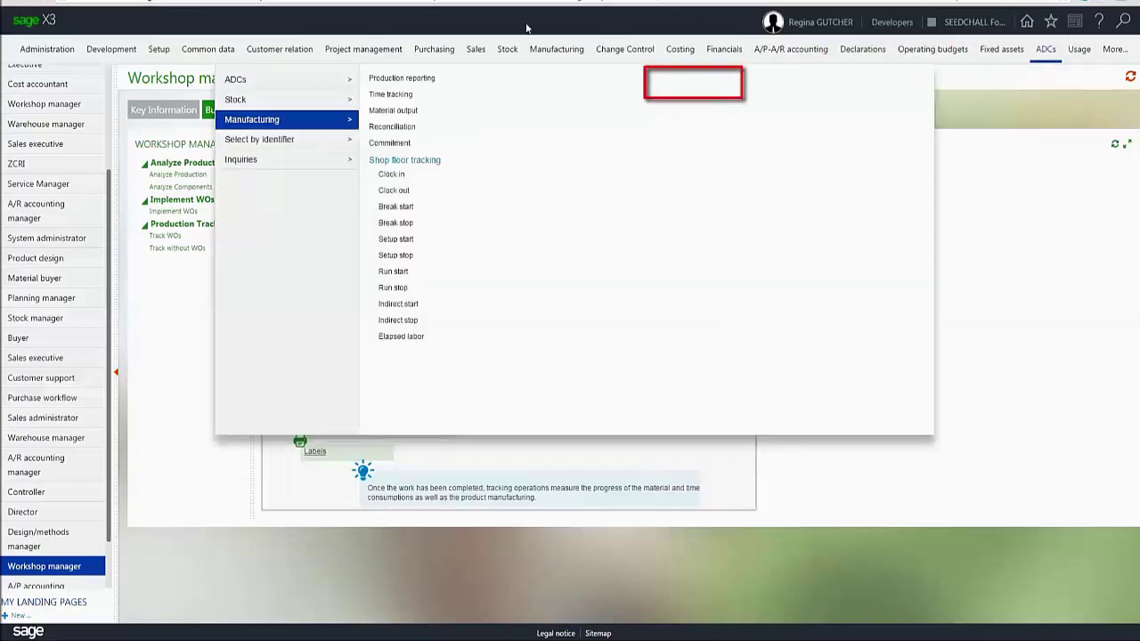
{"action": "mouse_move", "coordinate": [332, 118]}
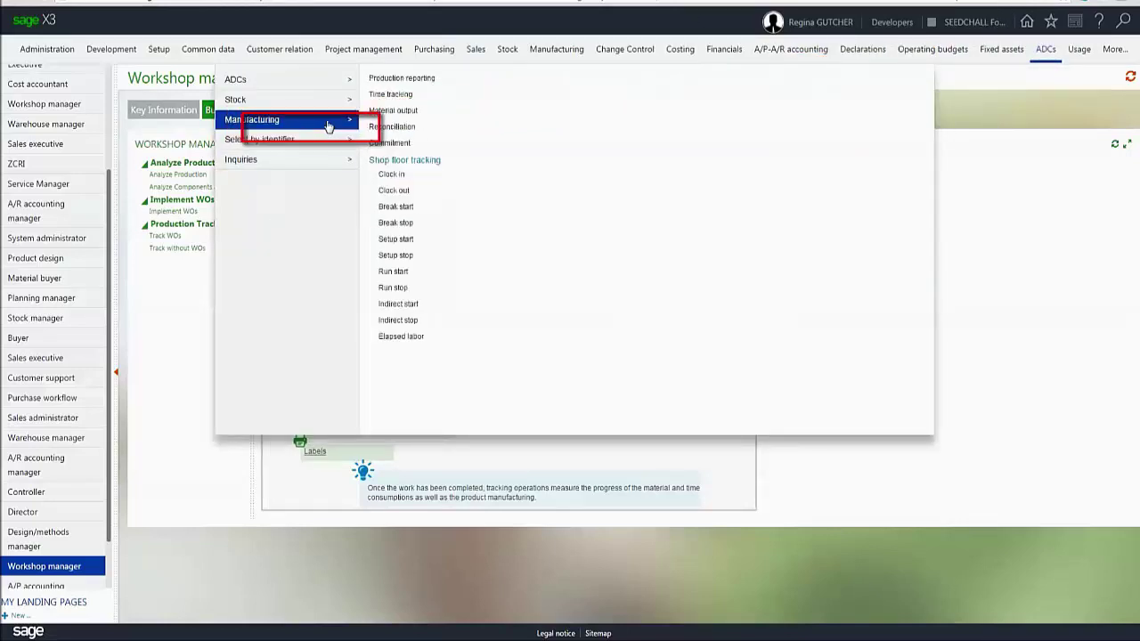
{"action": "left_click", "coordinate": [400, 175]}
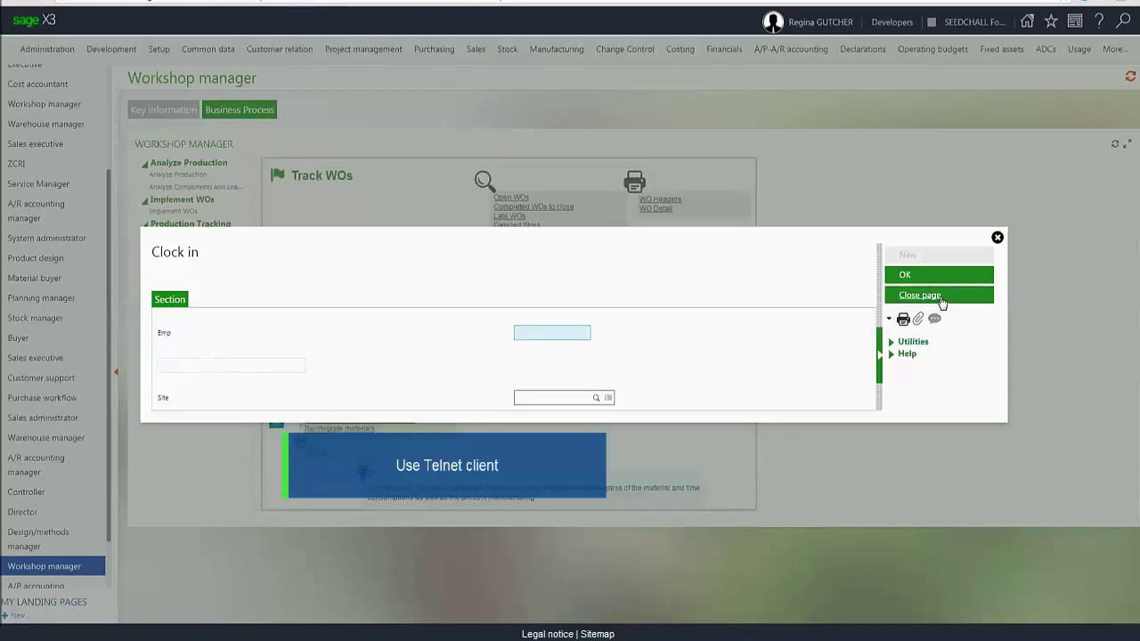
{"action": "left_click", "coordinate": [942, 304]}
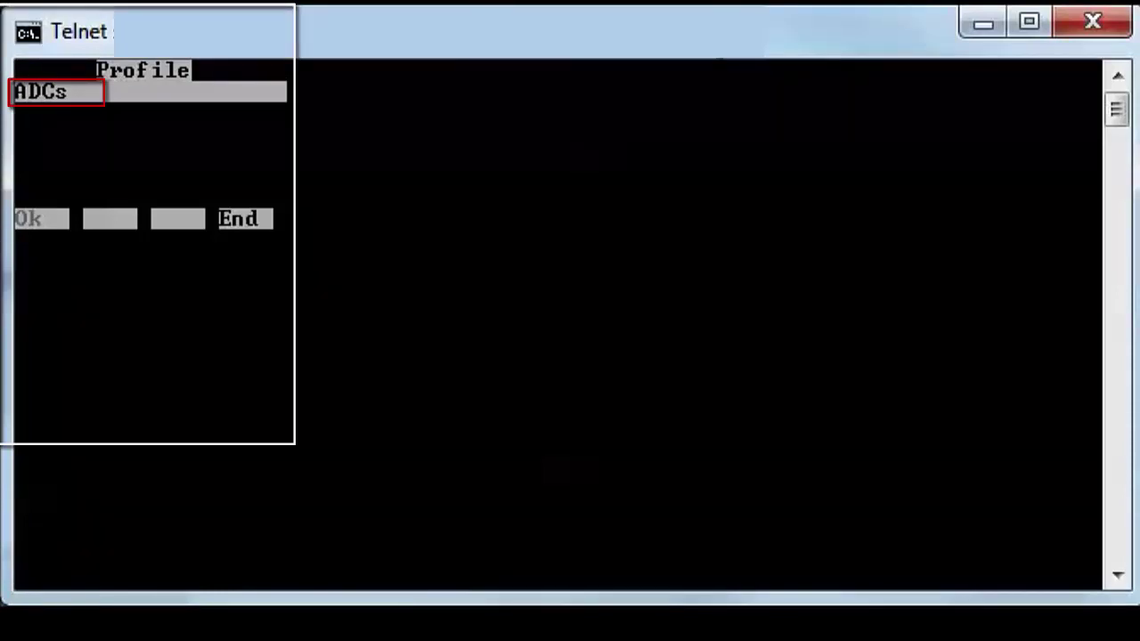
Navigate from the ADCs profile through Manufacturing into the Shop floor tracking menu.
{"action": "key", "text": "Return"}
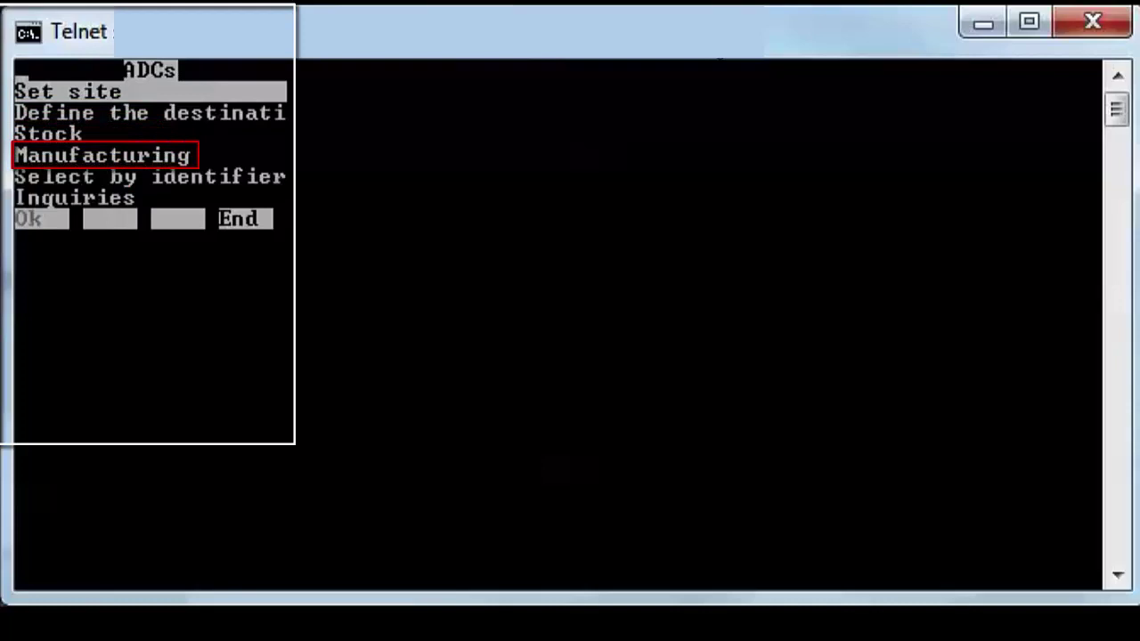
{"action": "key", "text": "Down"}
{"action": "key", "text": "Down"}
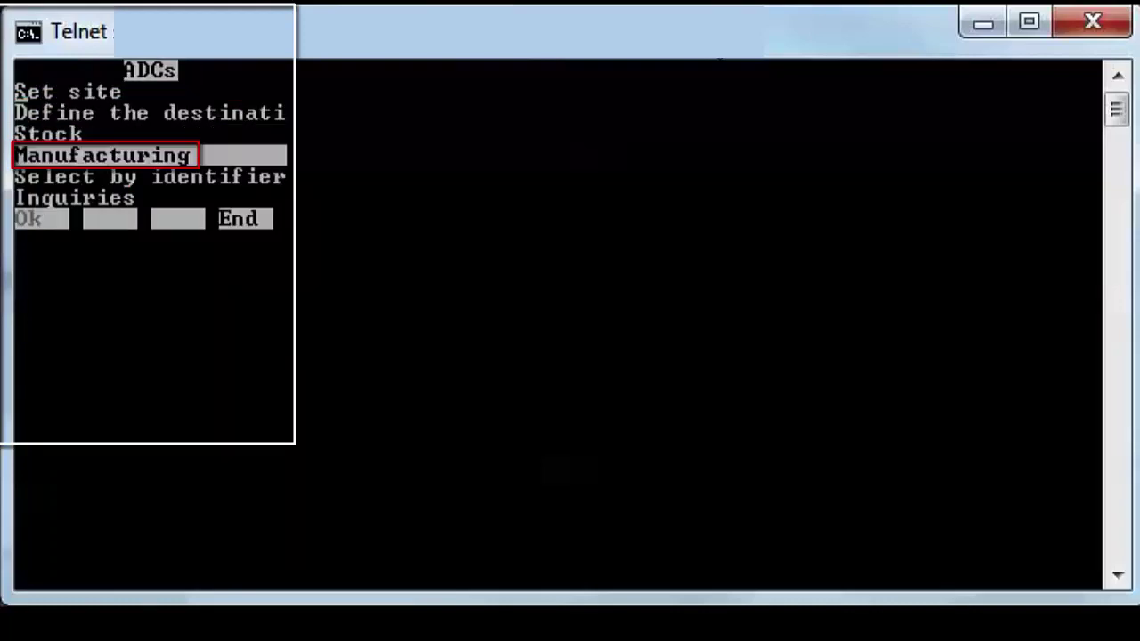
{"action": "key", "text": "Return"}
{"action": "key", "text": "Down"}
{"action": "key", "text": "Down"}
{"action": "key", "text": "Down"}
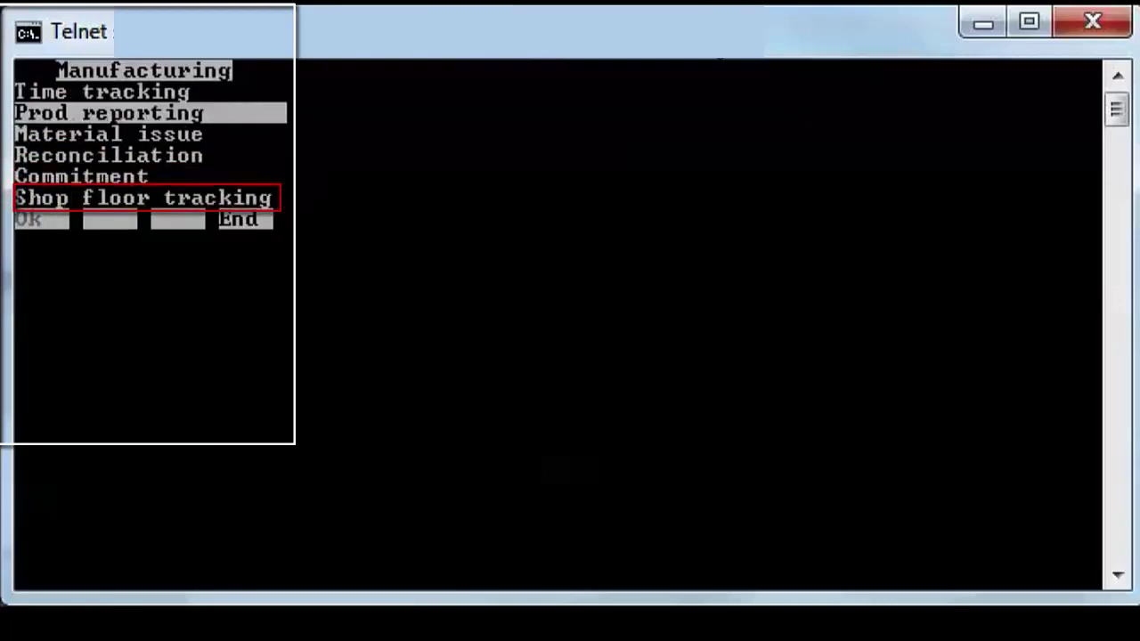
{"action": "key", "text": "Down"}
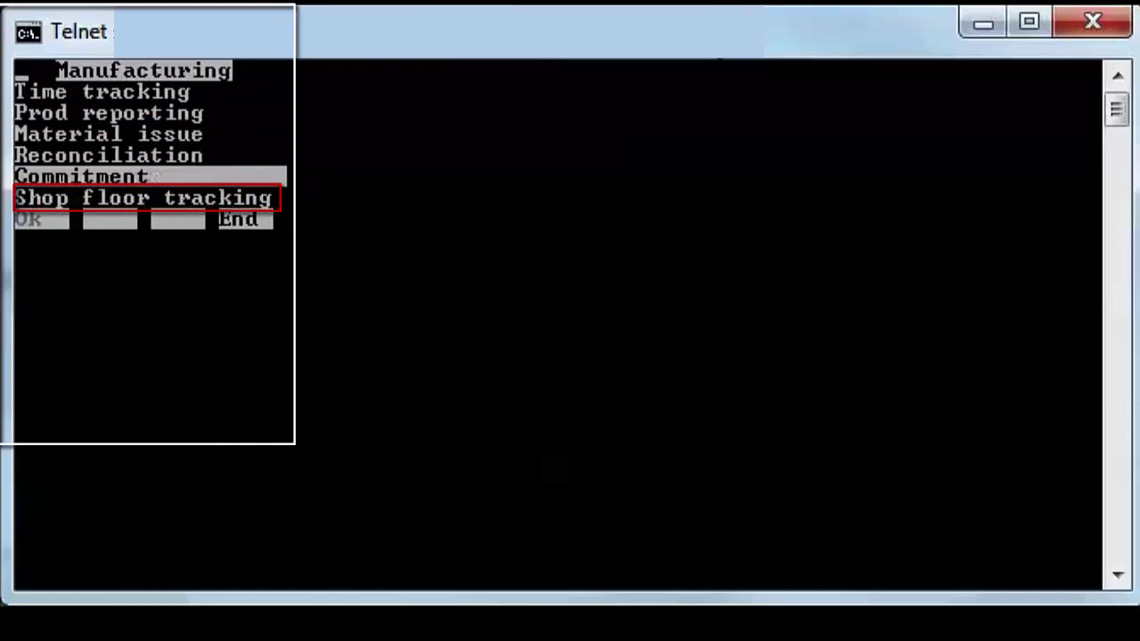
{"action": "key", "text": "Down"}
{"action": "key", "text": "Return"}
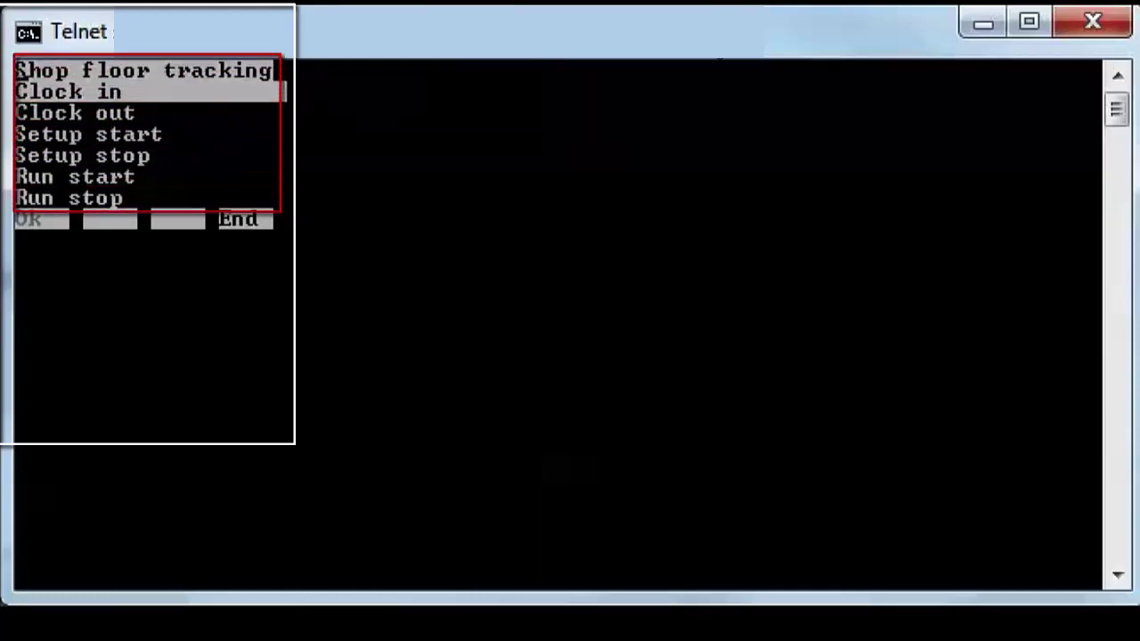
Browse the setup, run, indirect, break and labor functions, then return to Clock out.
{"action": "key", "text": "Down"}
{"action": "key", "text": "Down"}
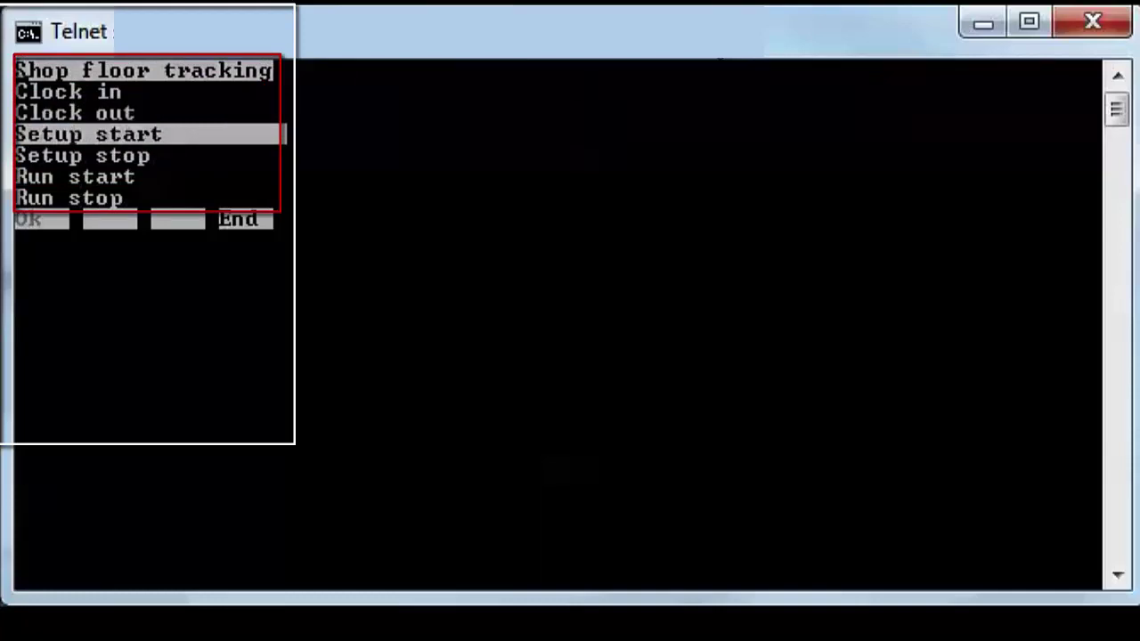
{"action": "key", "text": "Down"}
{"action": "key", "text": "Down"}
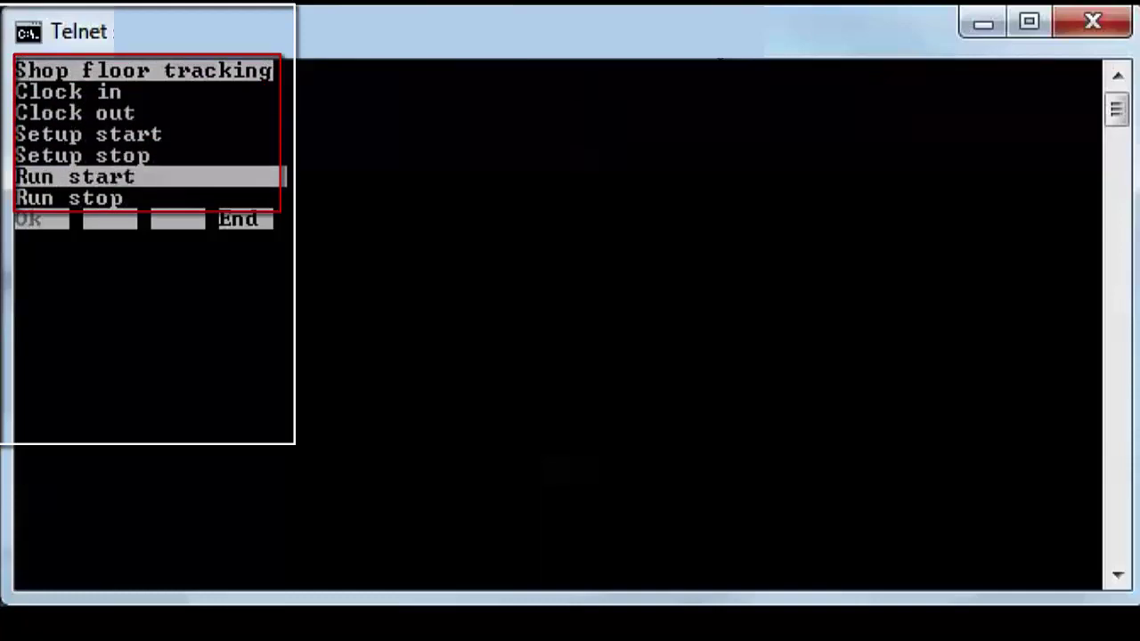
{"action": "key", "text": "Down"}
{"action": "key", "text": "Down"}
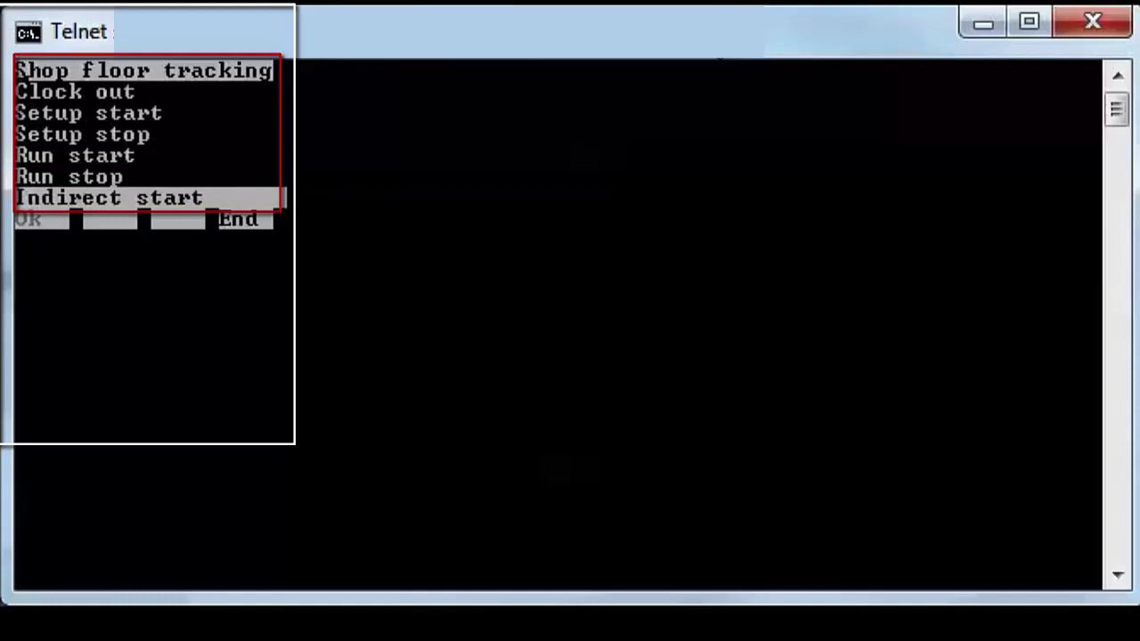
{"action": "key", "text": "Down"}
{"action": "key", "text": "Down"}
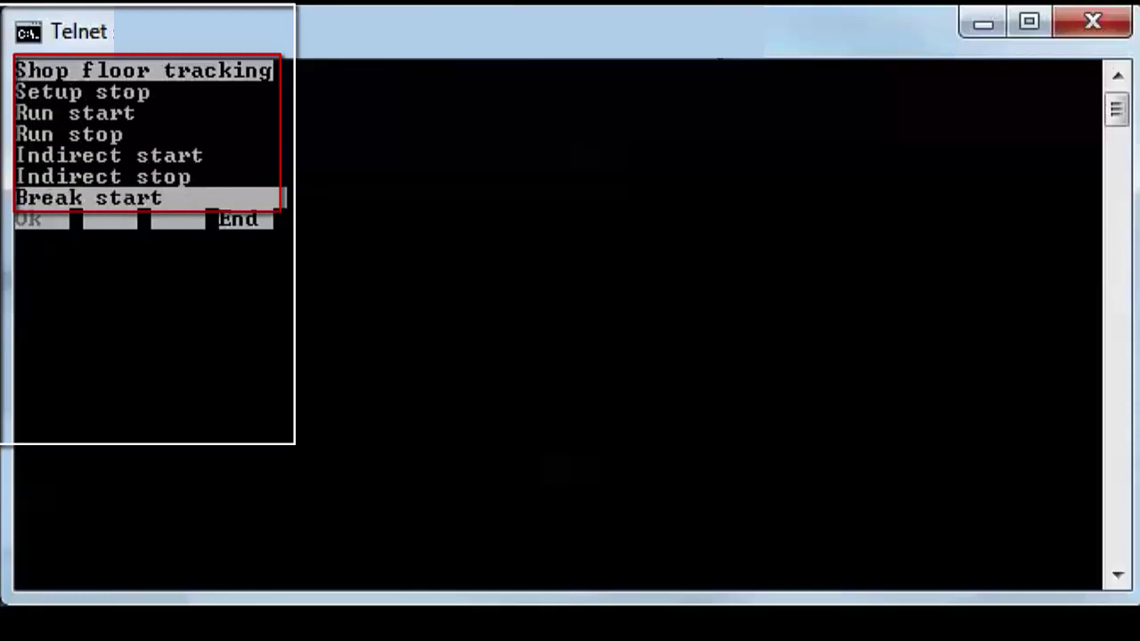
{"action": "key", "text": "Down"}
{"action": "key", "text": "Down"}
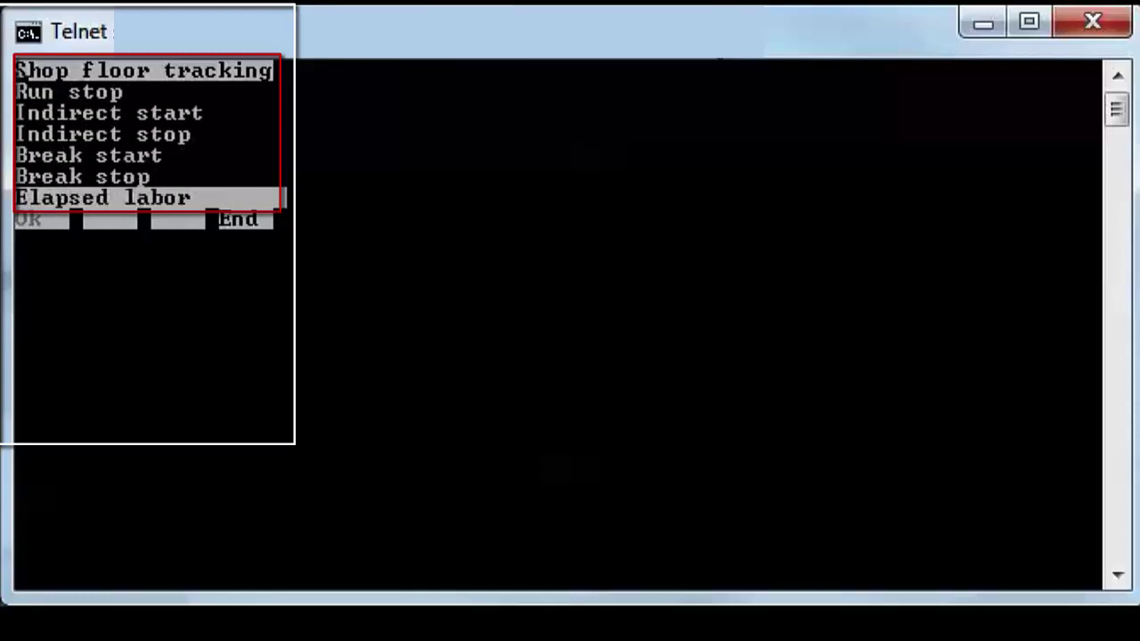
{"action": "key", "text": "Up"}
{"action": "key", "text": "Up"}
{"action": "key", "text": "Up"}
{"action": "key", "text": "Up"}
{"action": "key", "text": "Up"}
{"action": "key", "text": "Up"}
{"action": "key", "text": "Up"}
{"action": "key", "text": "Up"}
{"action": "key", "text": "Up"}
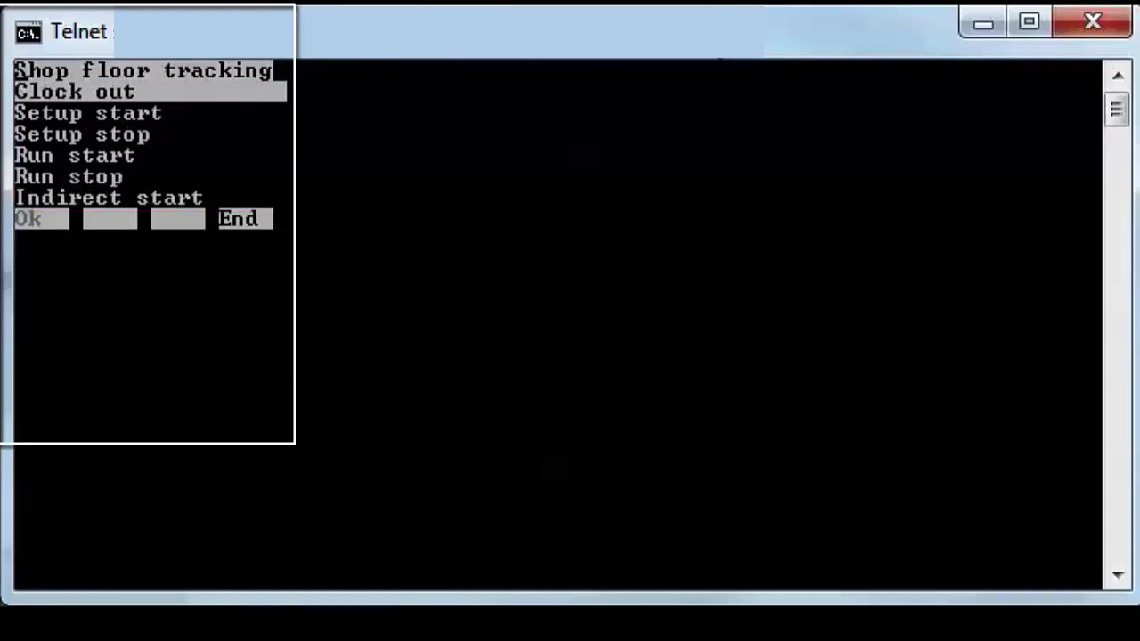
{"action": "key", "text": "Up"}
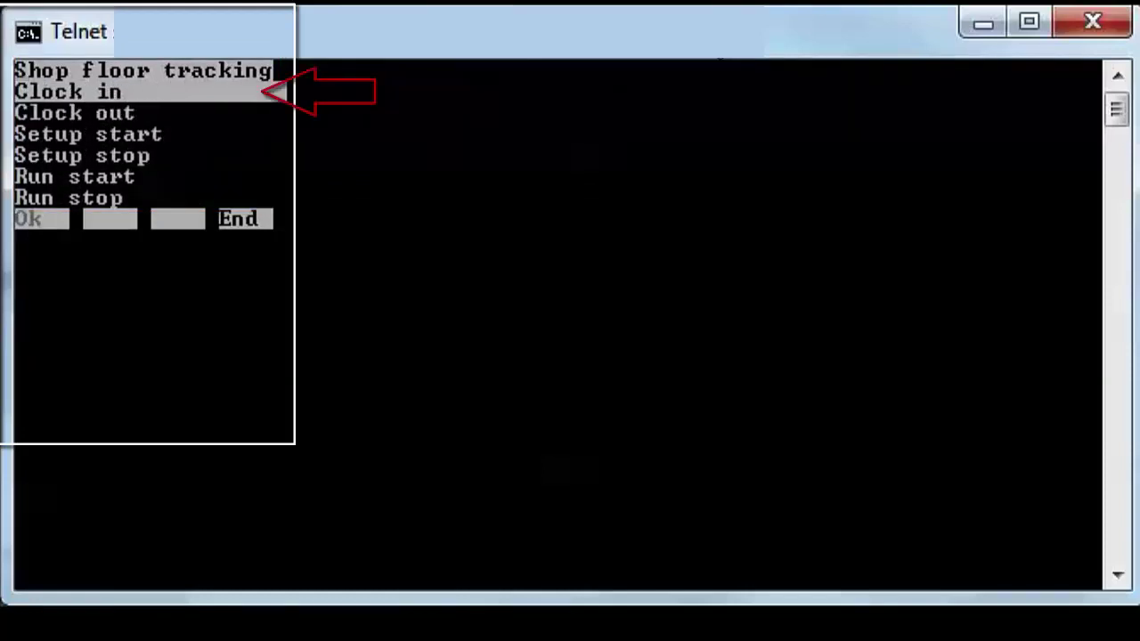
Clock in employee 4001 at site UA1 and dismiss the confirmation.
{"action": "key", "text": "Return"}
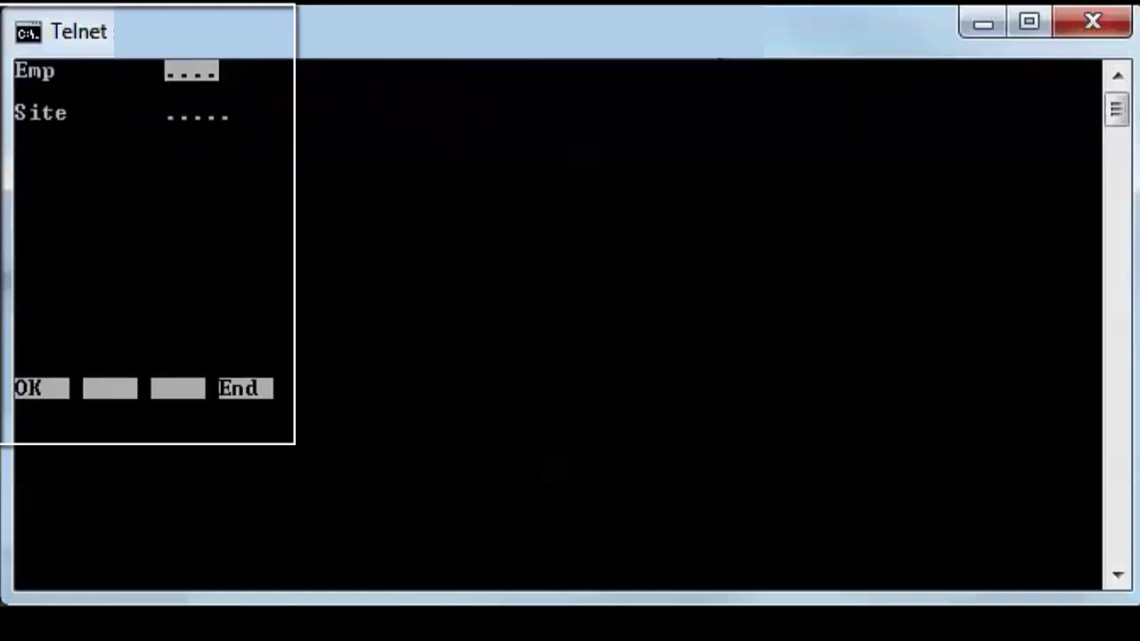
{"action": "type", "text": "4001"}
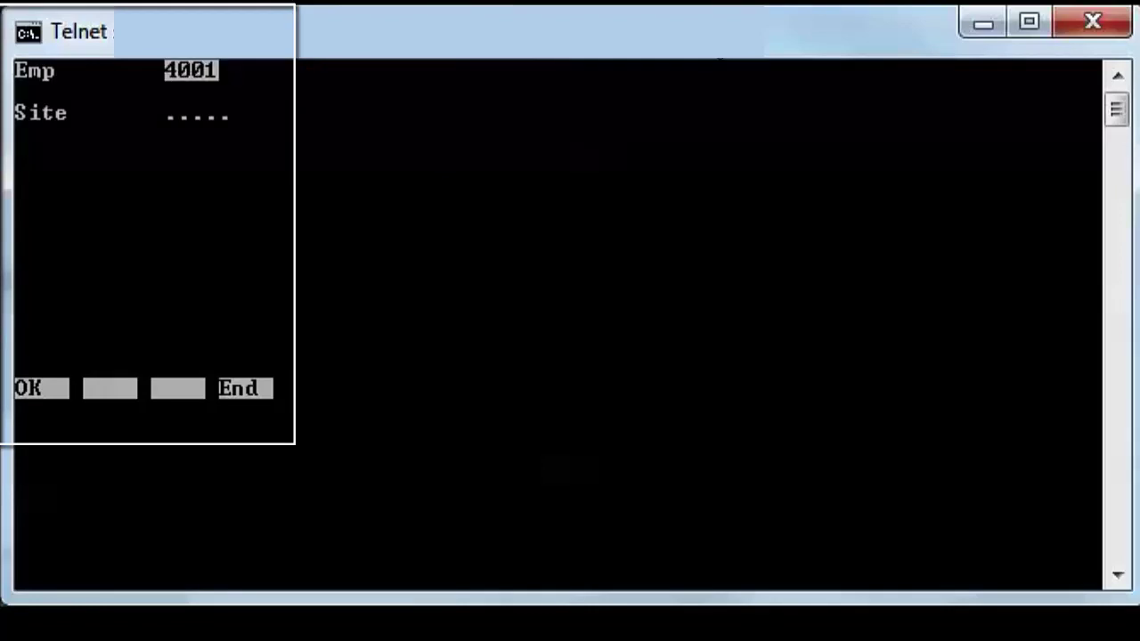
{"action": "key", "text": "Return"}
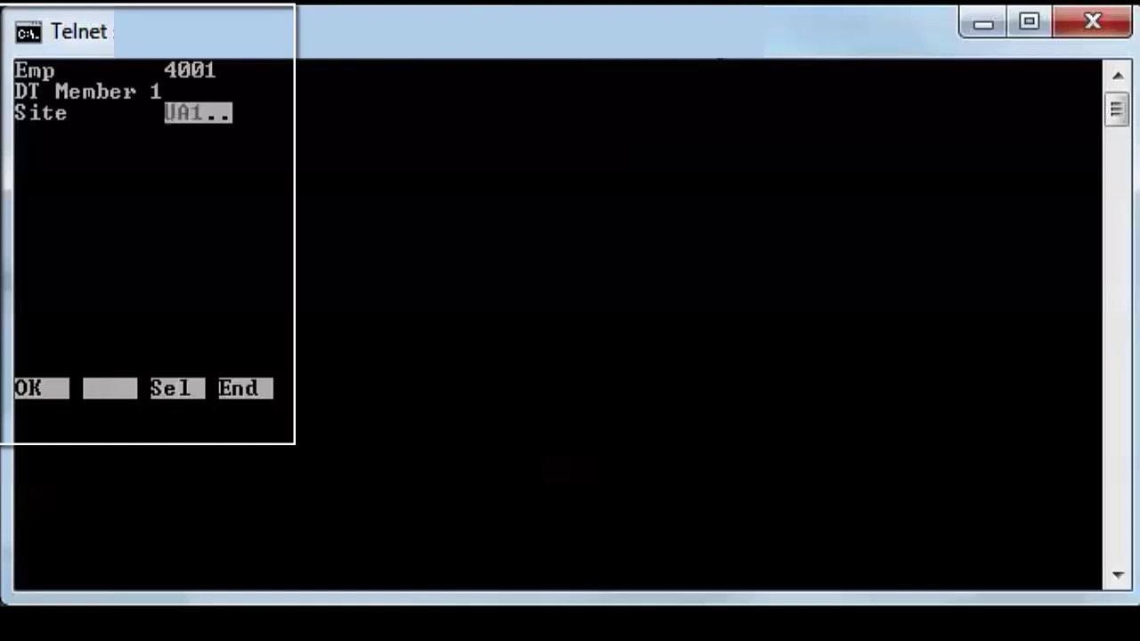
{"action": "key", "text": "Return"}
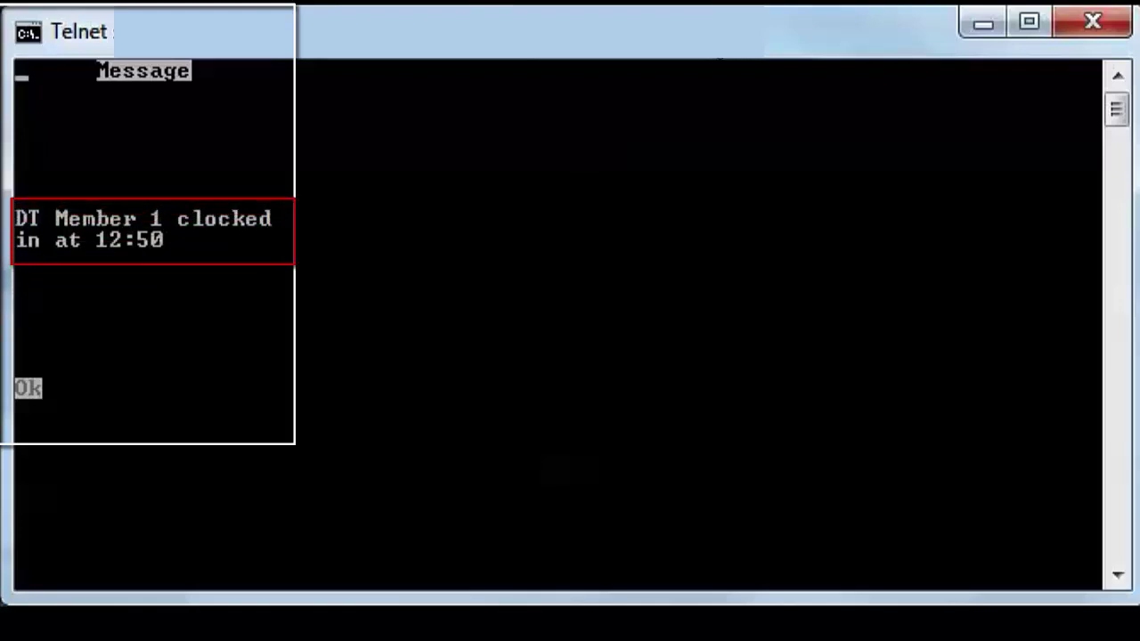
{"action": "key", "text": "Return"}
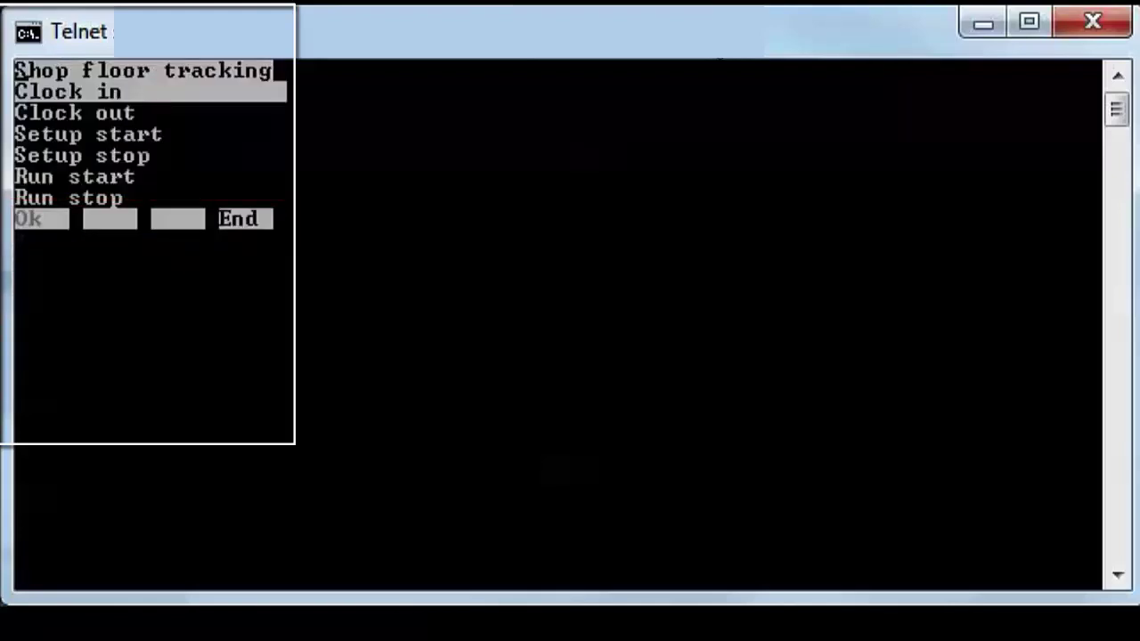
Clock in summary-team employee 6000 at site UA1.
{"action": "key", "text": "Return"}
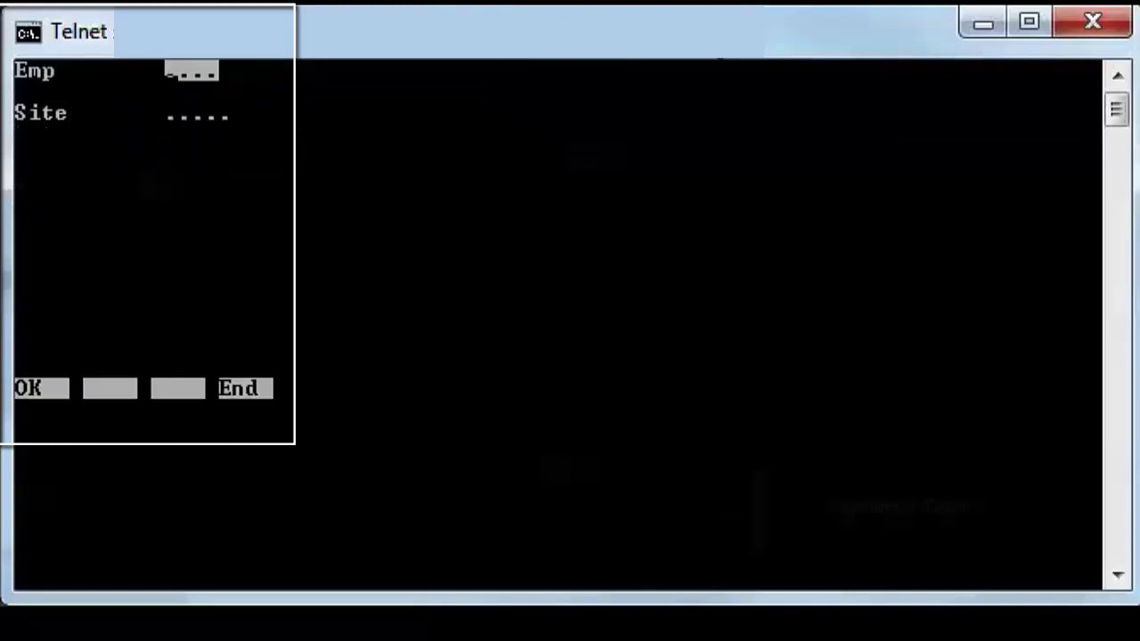
{"action": "type", "text": "6"}
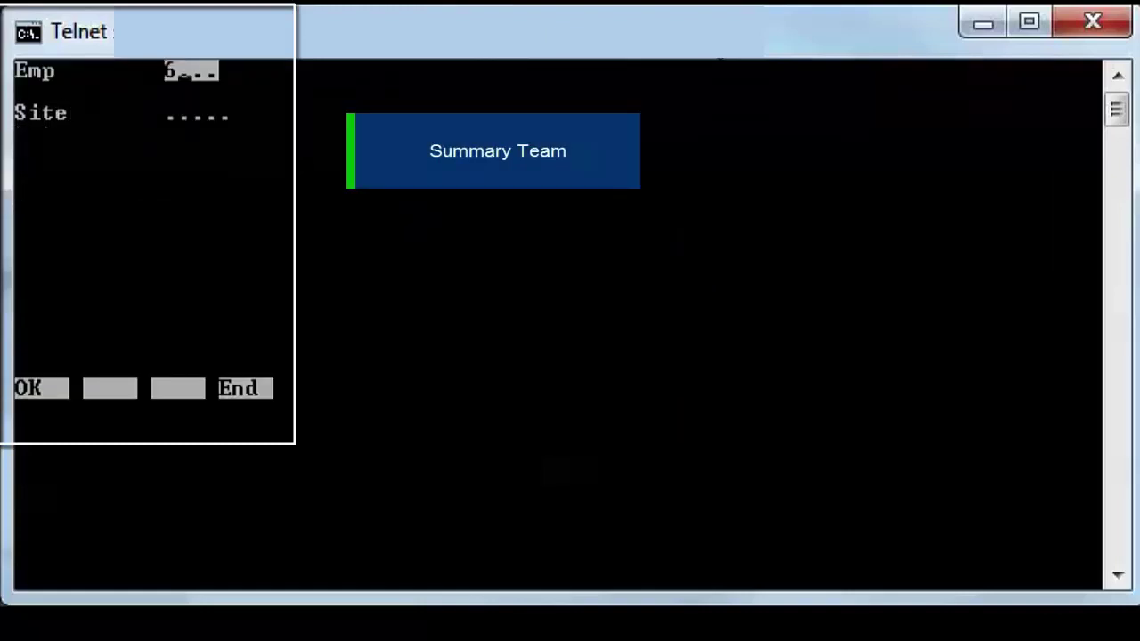
{"action": "type", "text": "000"}
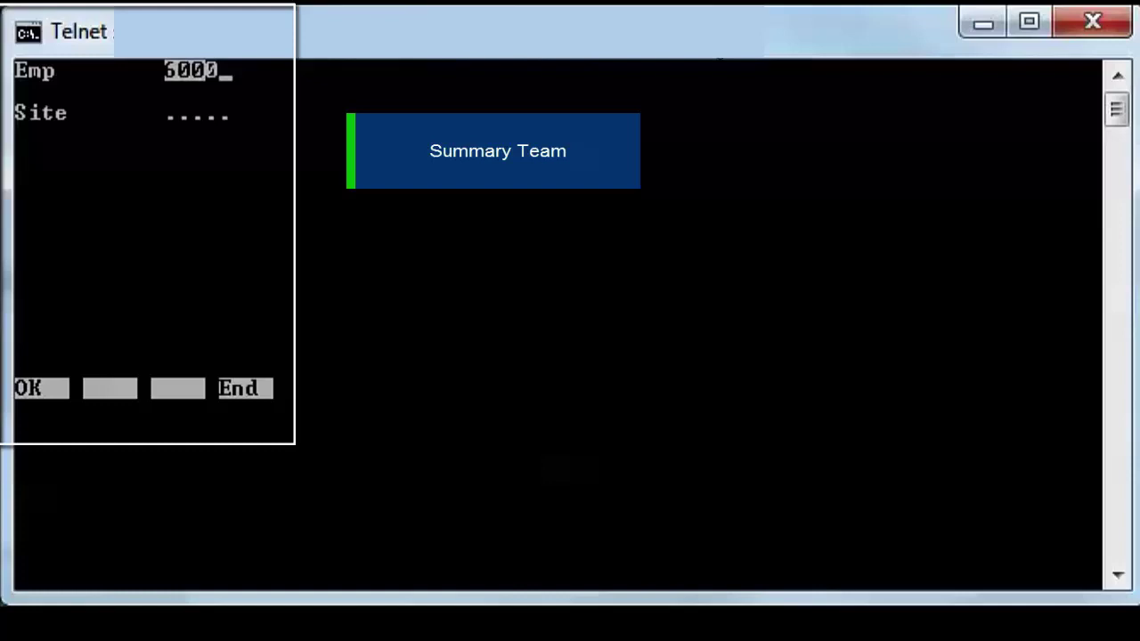
{"action": "key", "text": "Return"}
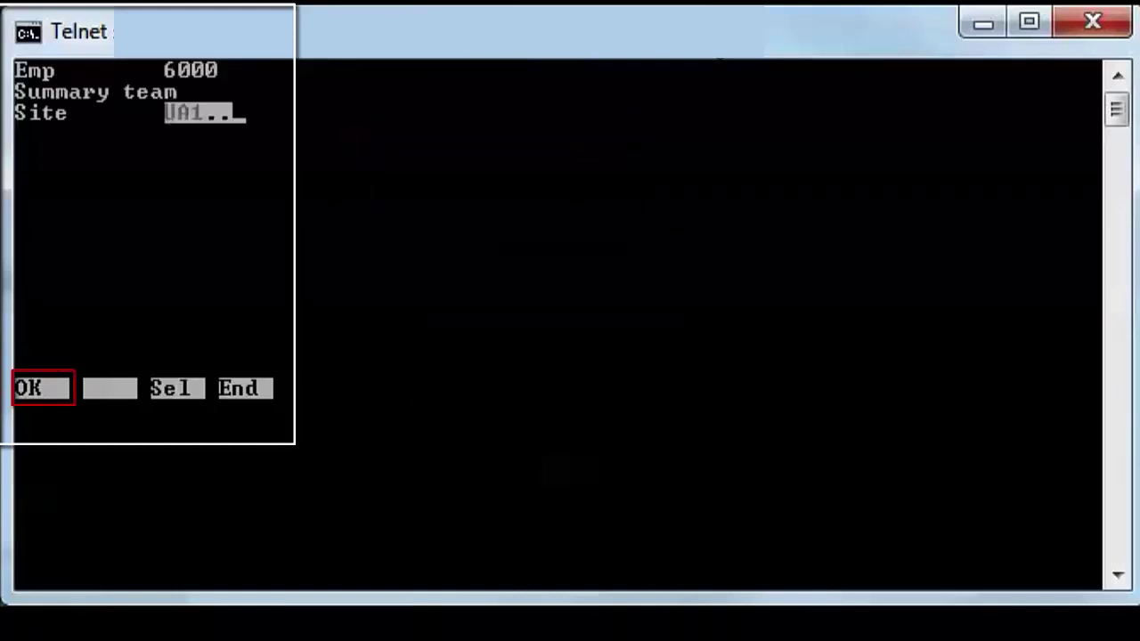
{"action": "key", "text": "Return"}
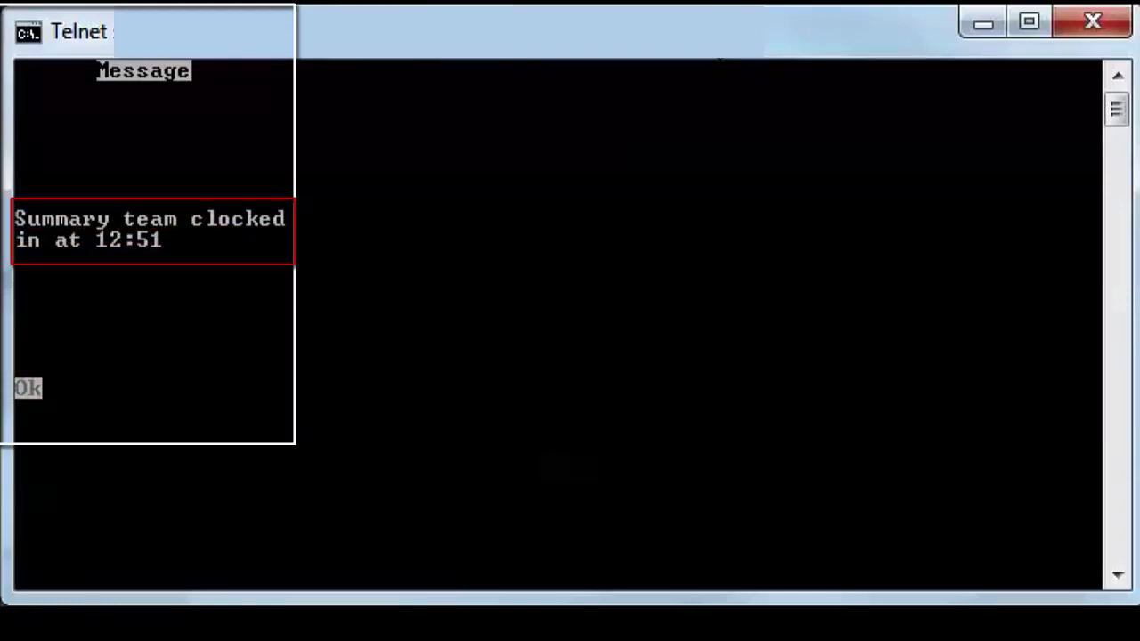
Try clocking in employee 4000, acknowledge the detailed-team rejection, and return to the tracking menu.
{"action": "key", "text": "Return"}
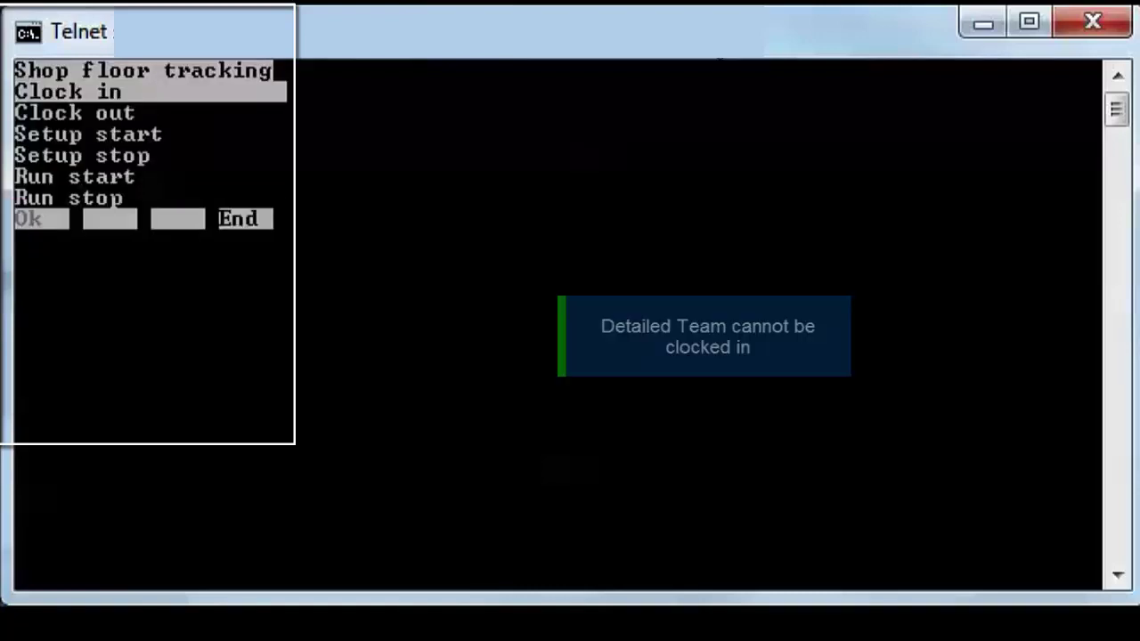
{"action": "key", "text": "Return"}
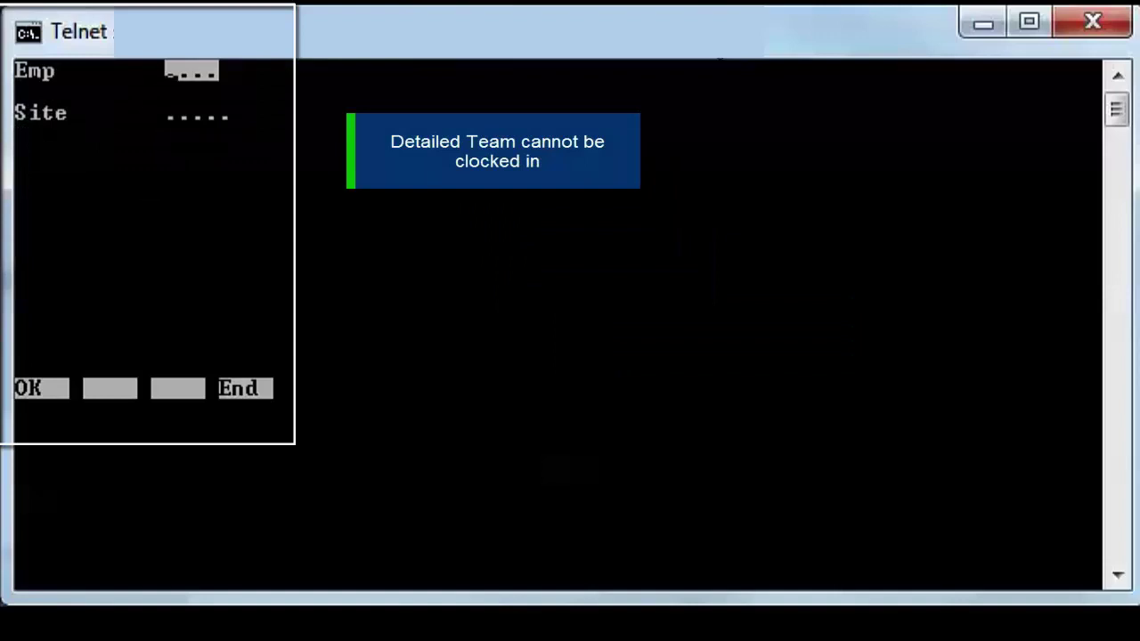
{"action": "type", "text": "4000"}
{"action": "key", "text": "Return"}
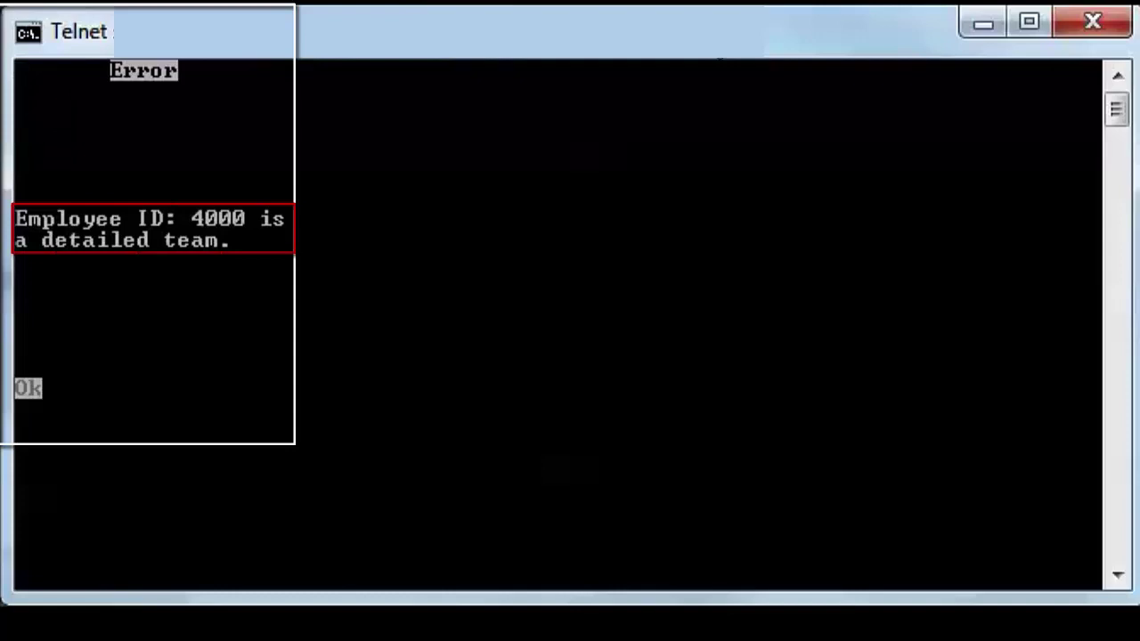
{"action": "key", "text": "Return"}
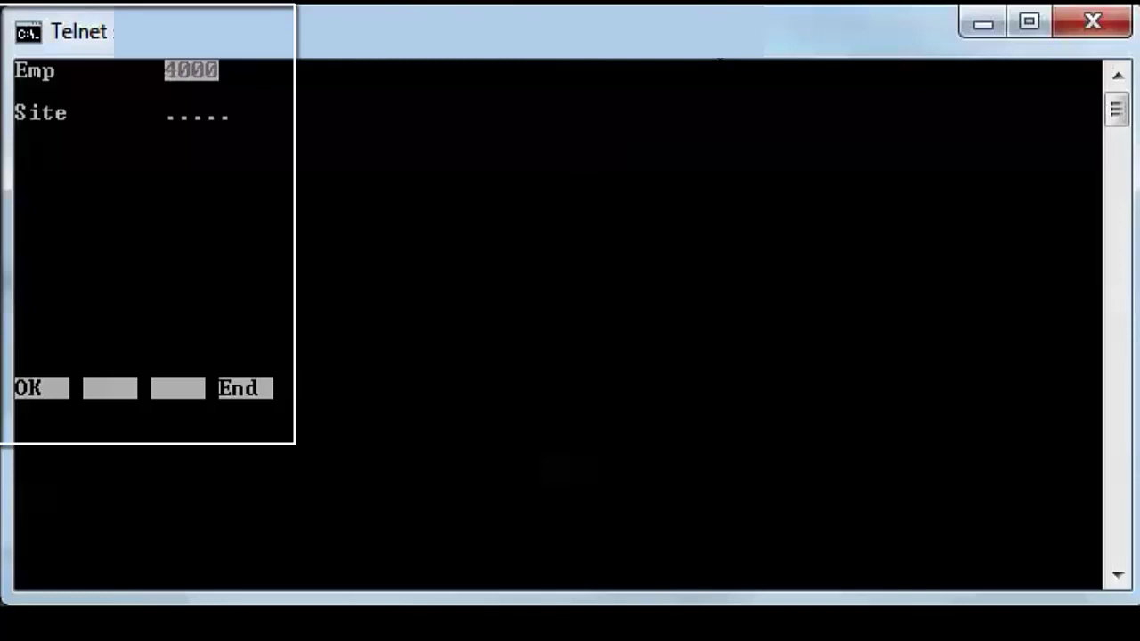
{"action": "key", "text": "Escape"}
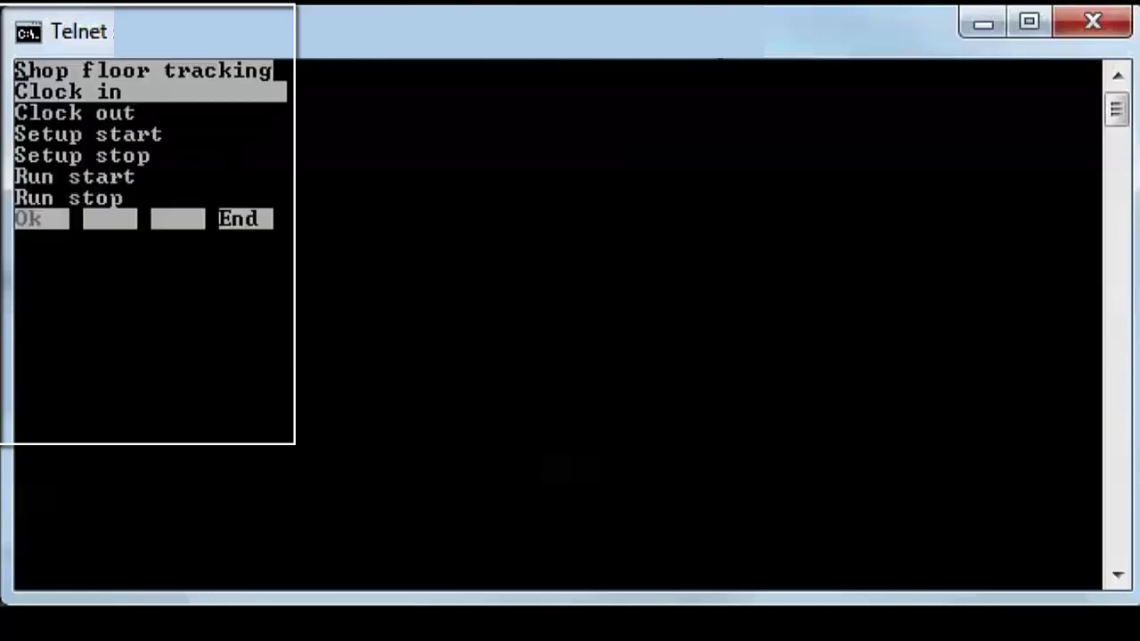
{"action": "key", "text": "Down"}
{"action": "key", "text": "Down"}
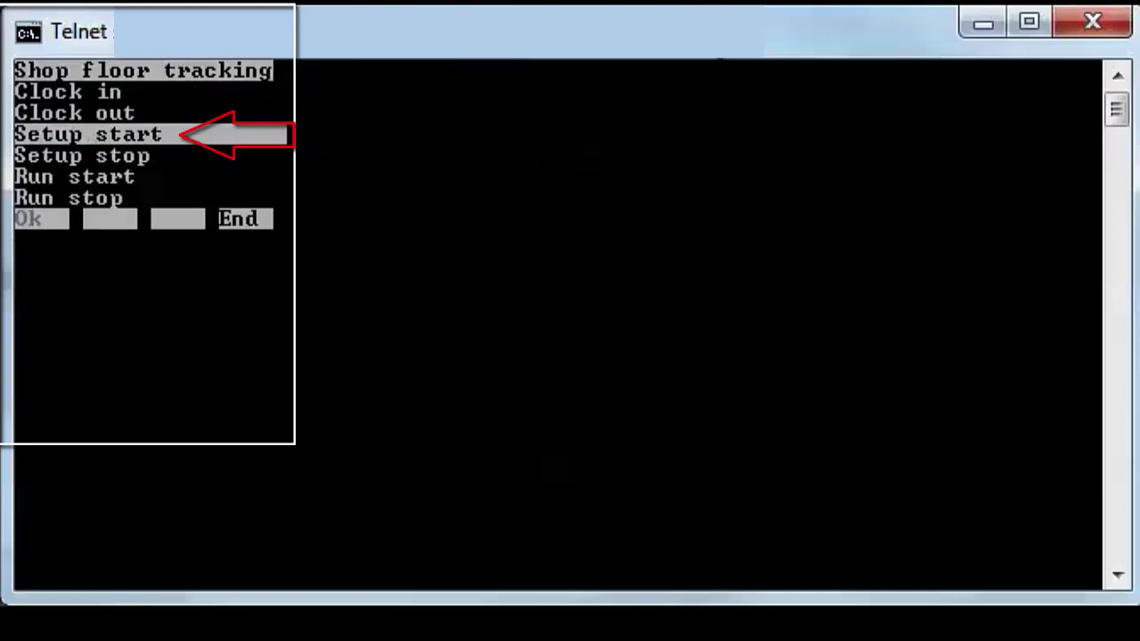
Open Setup start with employee 4001 and site UA1.
{"action": "key", "text": "Return"}
{"action": "type", "text": "4"}
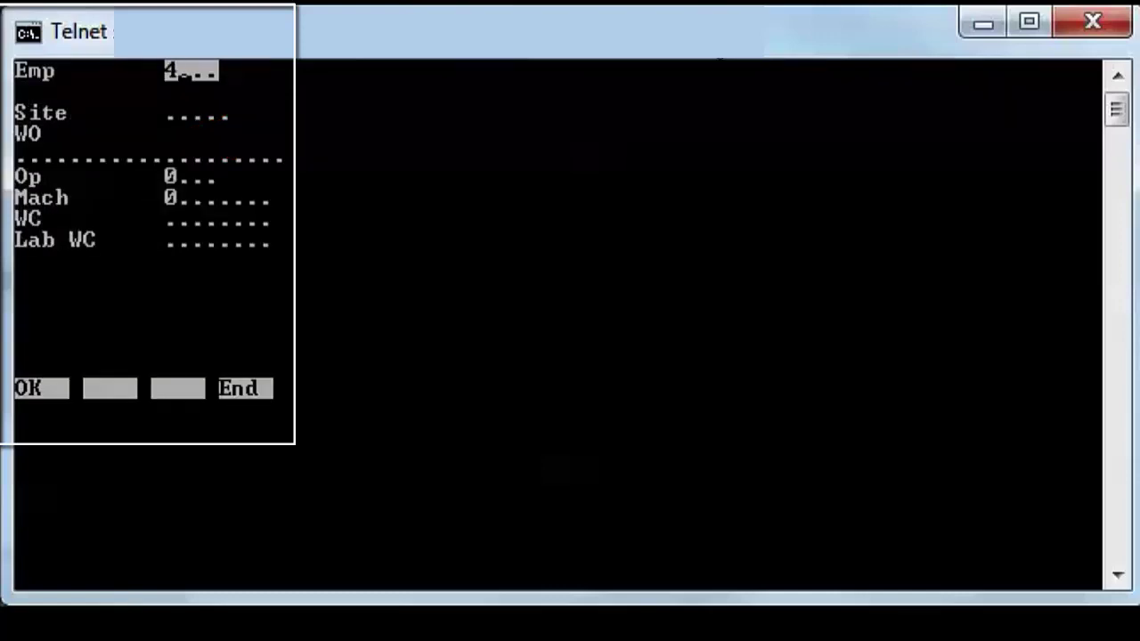
{"action": "type", "text": "001"}
{"action": "key", "text": "Return"}
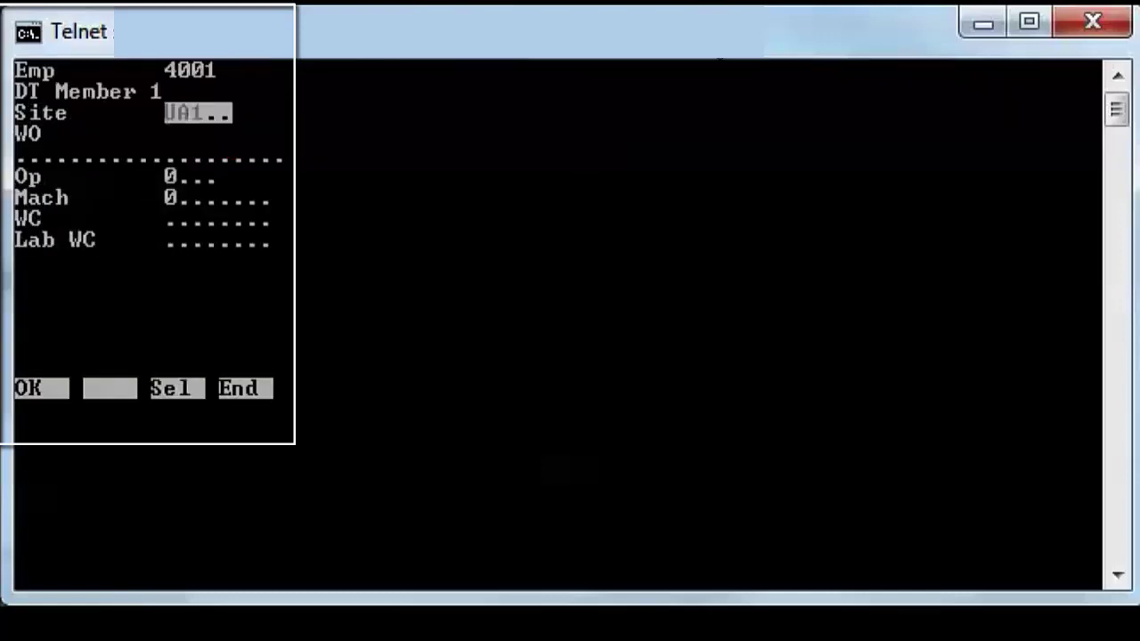
{"action": "key", "text": "Return"}
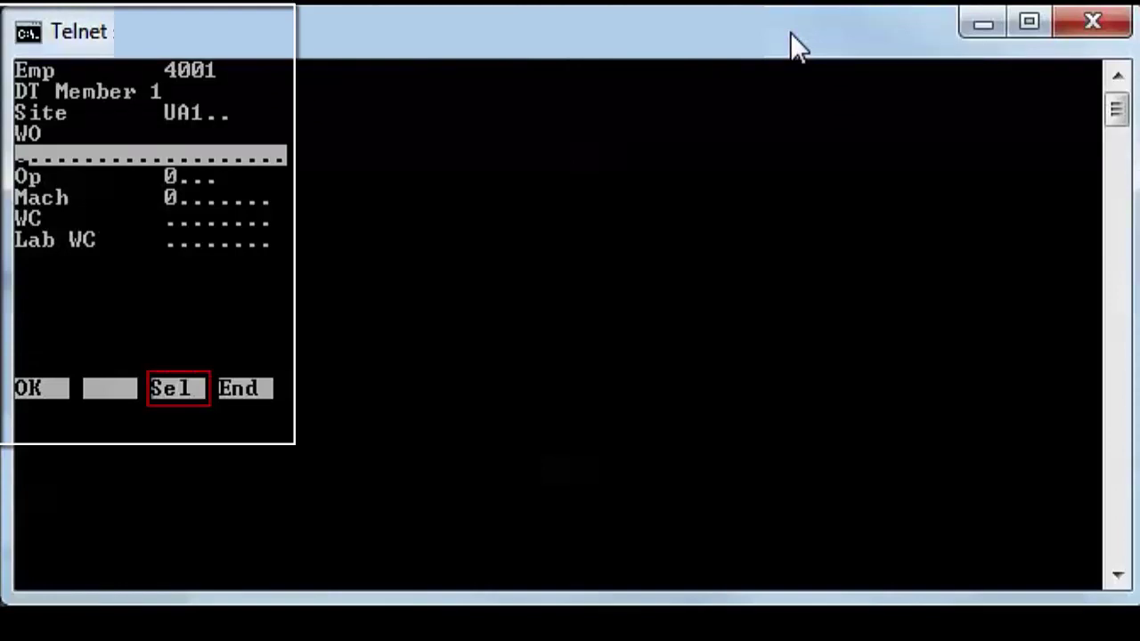
Select work order WO000093 from the Order no. selection list.
{"action": "key", "text": "F3"}
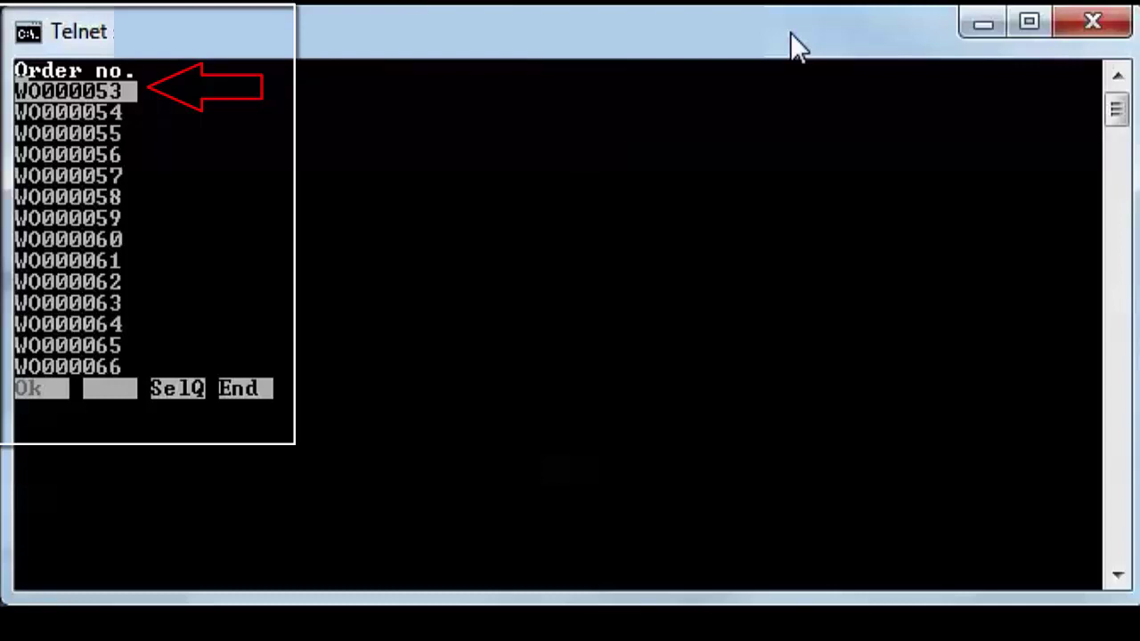
{"action": "key", "text": "Down"}
{"action": "key", "text": "Down"}
{"action": "key", "text": "Down"}
{"action": "key", "text": "Down"}
{"action": "key", "text": "Down"}
{"action": "key", "text": "Down"}
{"action": "key", "text": "Down"}
{"action": "key", "text": "Down"}
{"action": "key", "text": "Down"}
{"action": "key", "text": "Down"}
{"action": "key", "text": "Down"}
{"action": "key", "text": "Down"}
{"action": "key", "text": "Down"}
{"action": "key", "text": "Down"}
{"action": "key", "text": "Down"}
{"action": "key", "text": "Down"}
{"action": "key", "text": "Down"}
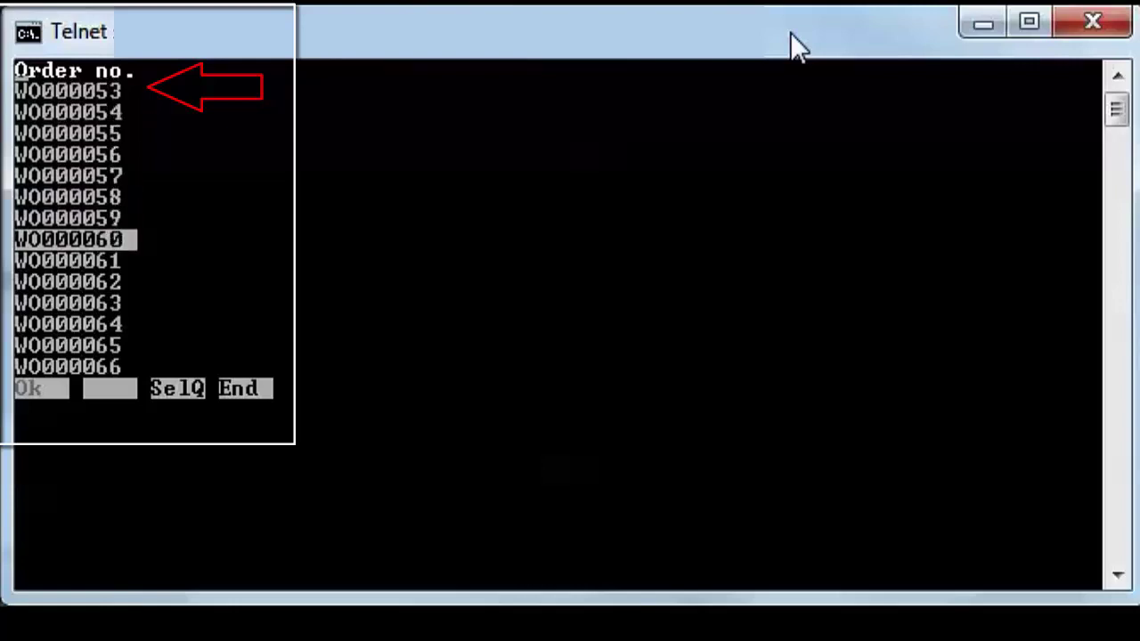
{"action": "key", "text": "Down"}
{"action": "key", "text": "Down"}
{"action": "key", "text": "Down"}
{"action": "key", "text": "Down"}
{"action": "key", "text": "Down"}
{"action": "key", "text": "Down"}
{"action": "key", "text": "Down"}
{"action": "key", "text": "Down"}
{"action": "key", "text": "Down"}
{"action": "key", "text": "Down"}
{"action": "key", "text": "Down"}
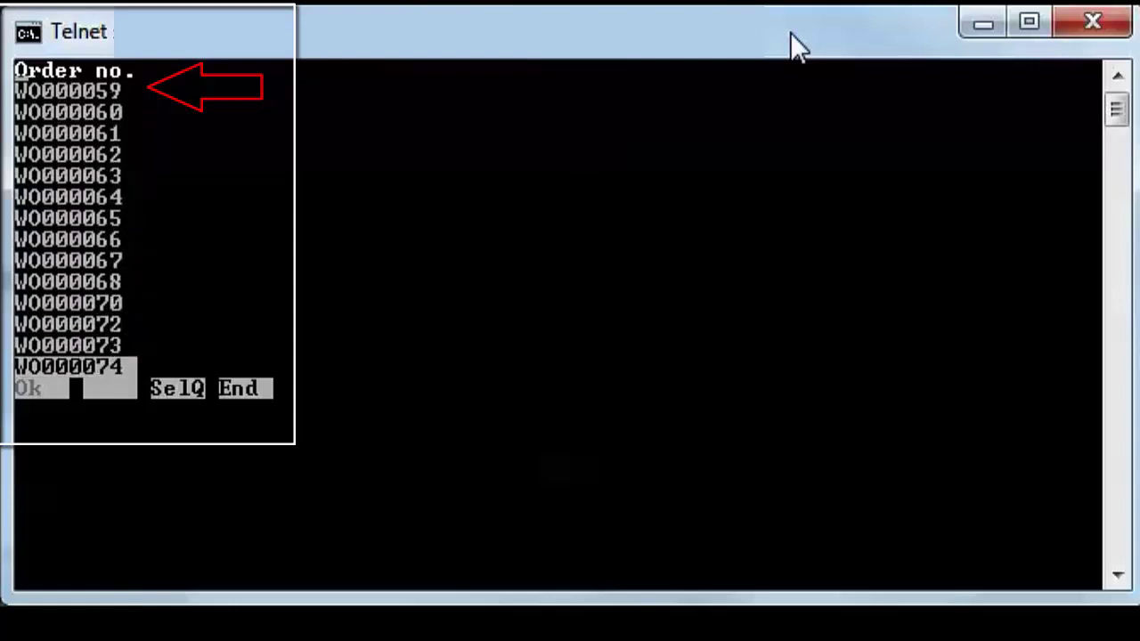
{"action": "key", "text": "Down"}
{"action": "key", "text": "Down"}
{"action": "key", "text": "Down"}
{"action": "key", "text": "Down"}
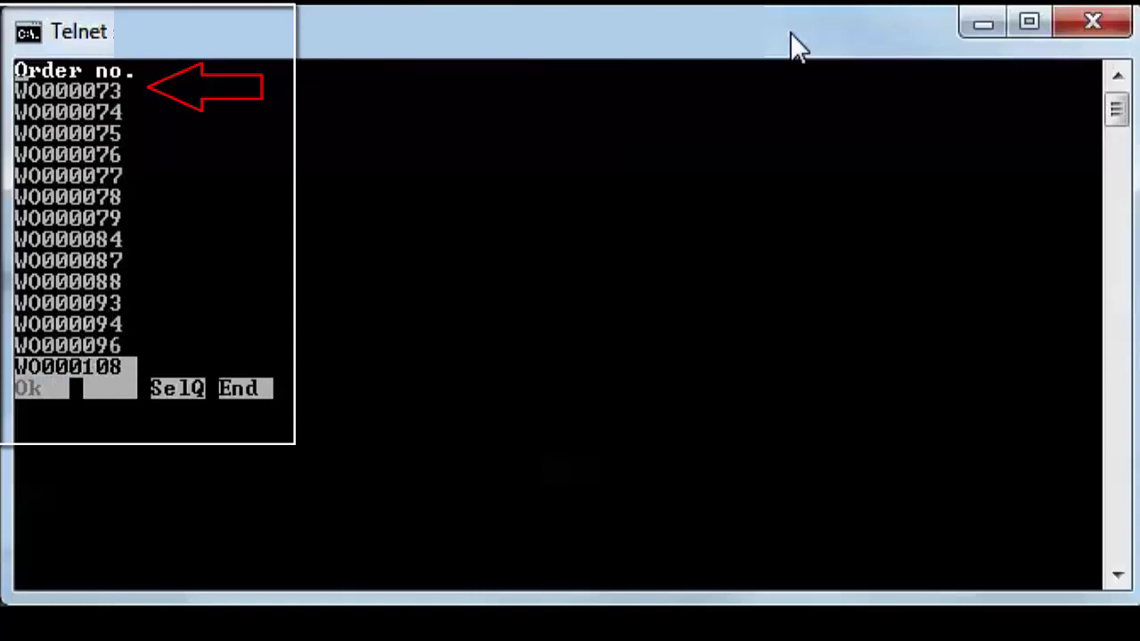
{"action": "key", "text": "Up"}
{"action": "key", "text": "Up"}
{"action": "key", "text": "Up"}
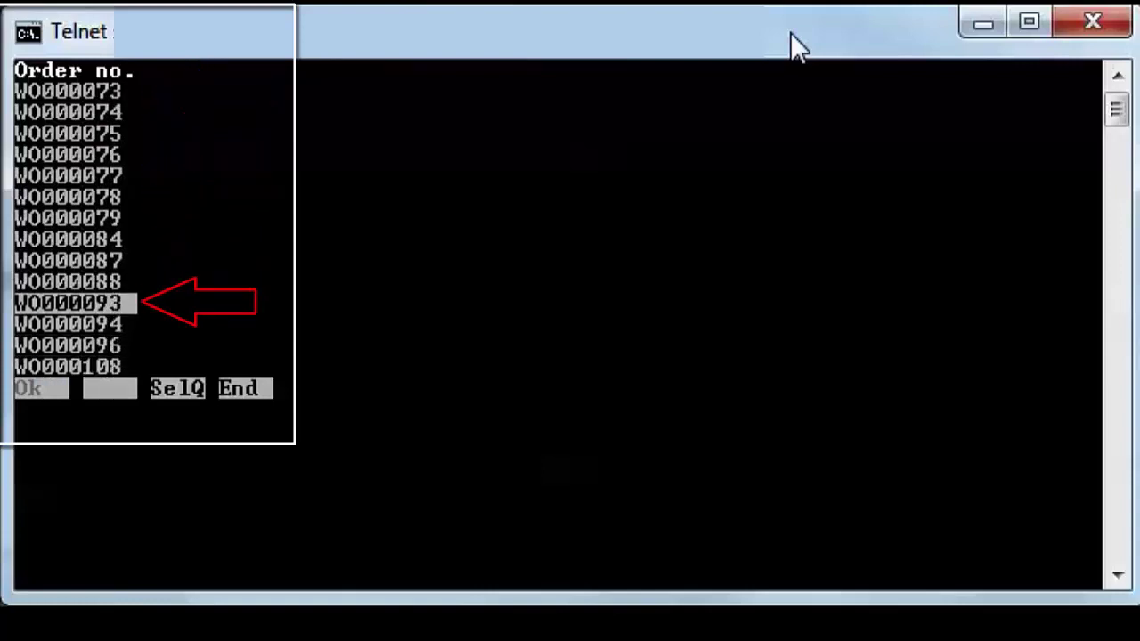
{"action": "key", "text": "Return"}
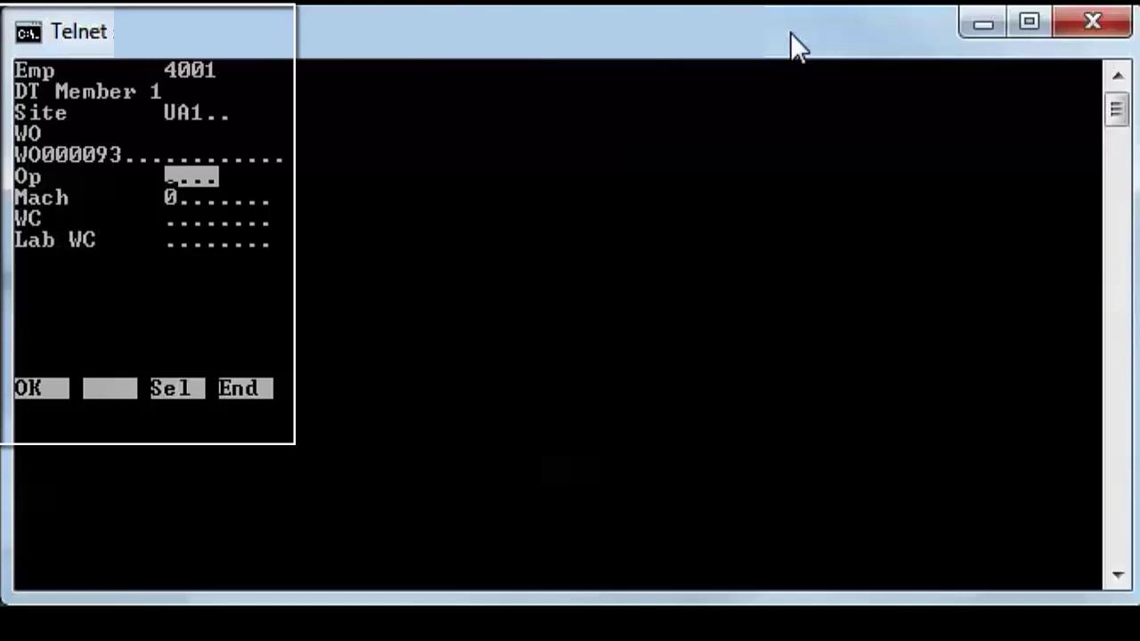
Choose operation 10 from the list and submit the setup start, confirmed at 12:53.
{"action": "key", "text": "F3"}
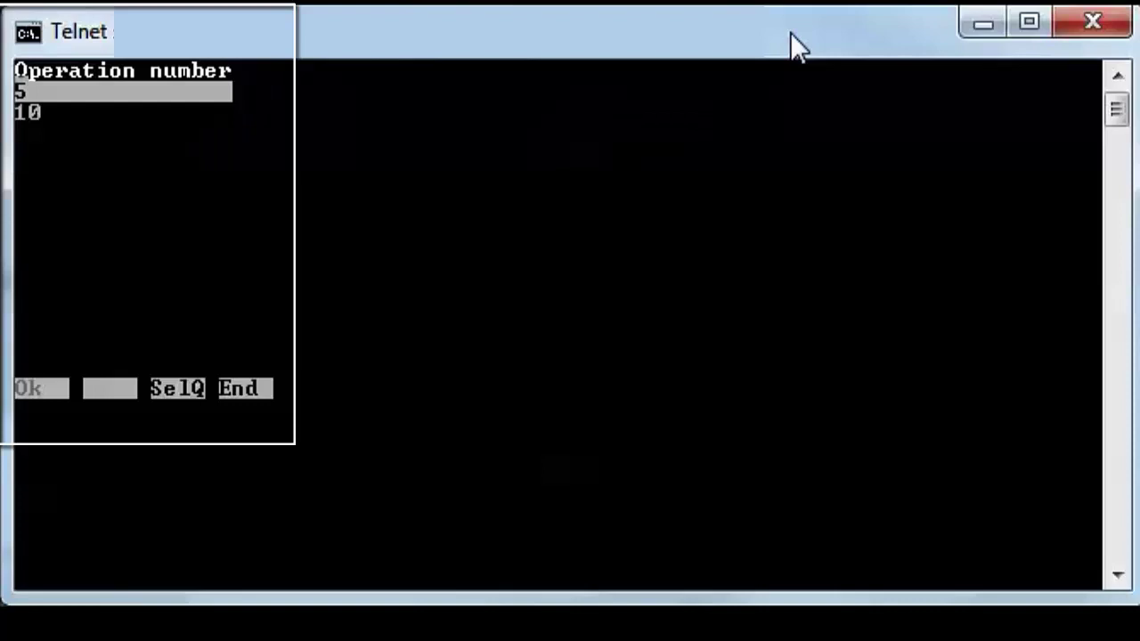
{"action": "key", "text": "Down"}
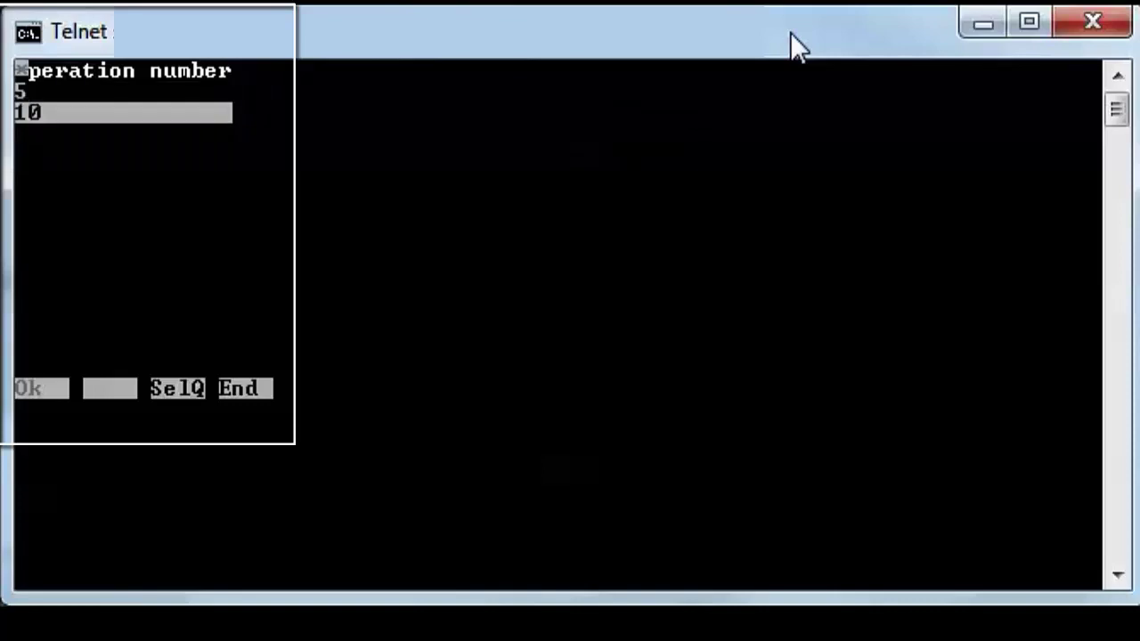
{"action": "key", "text": "Return"}
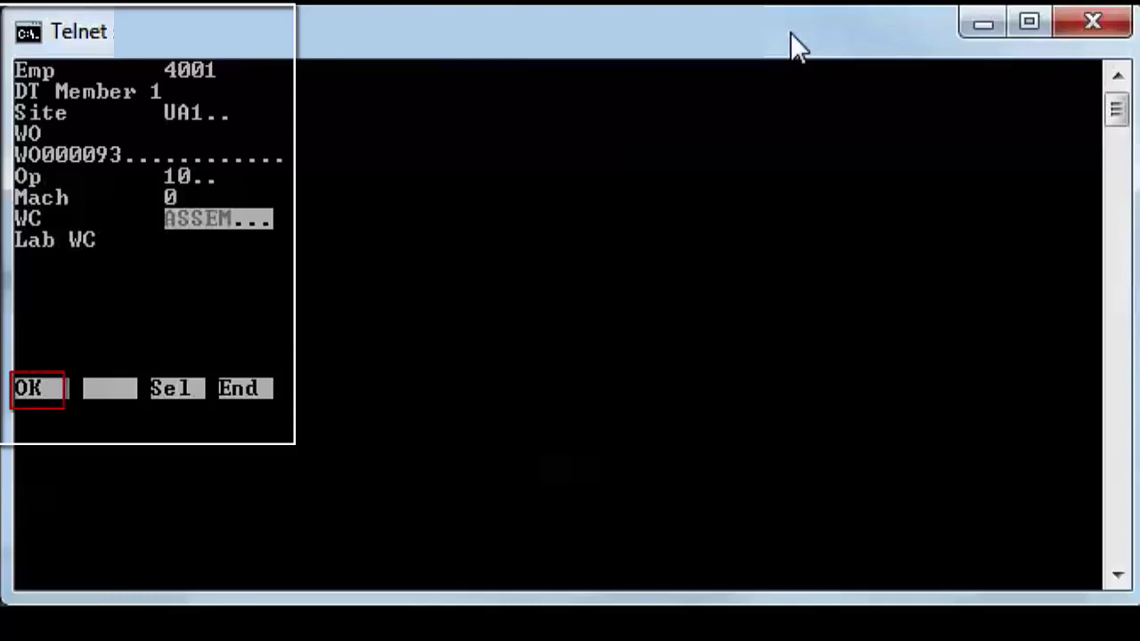
{"action": "key", "text": "Return"}
{"action": "key", "text": "F1"}
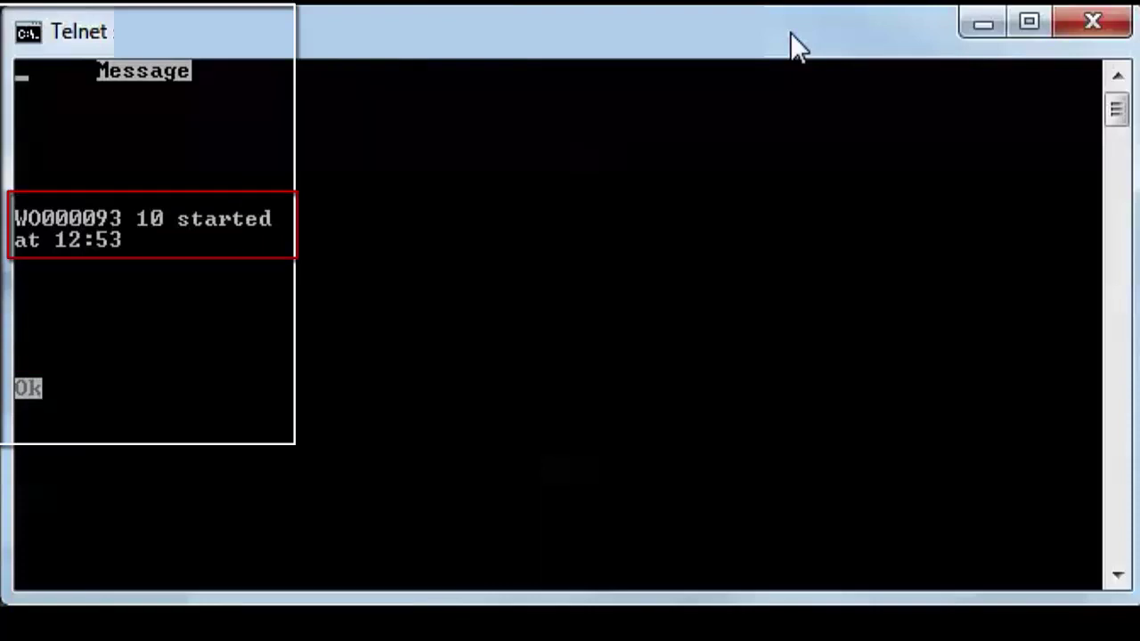
Dismiss the setup message and open Run start for employee 4001.
{"action": "key", "text": "Return"}
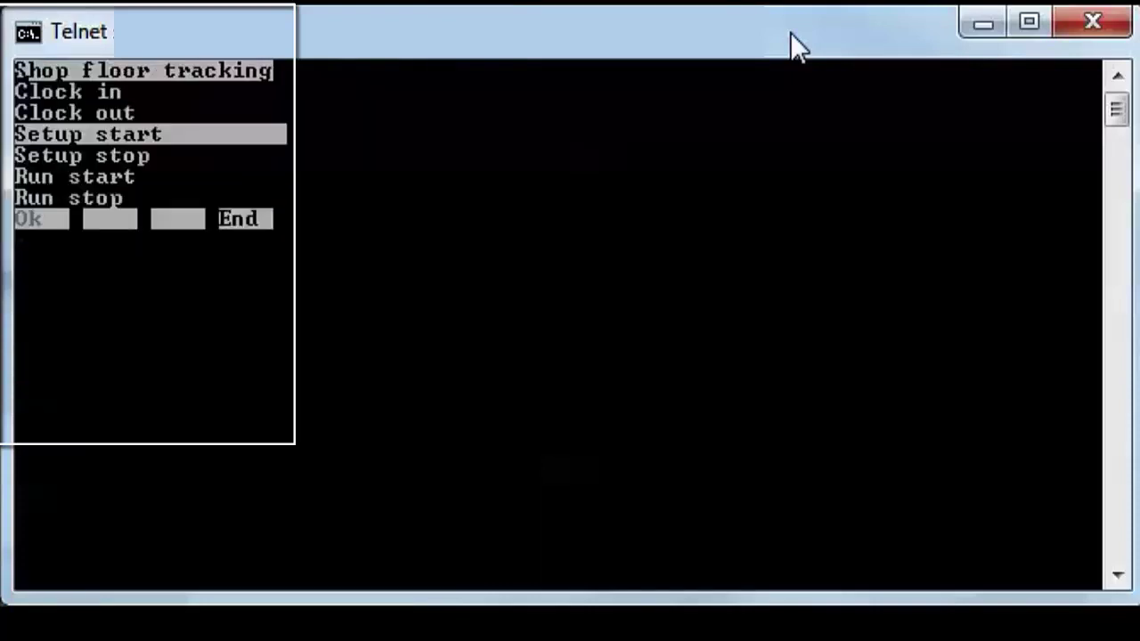
{"action": "key", "text": "Down"}
{"action": "key", "text": "Down"}
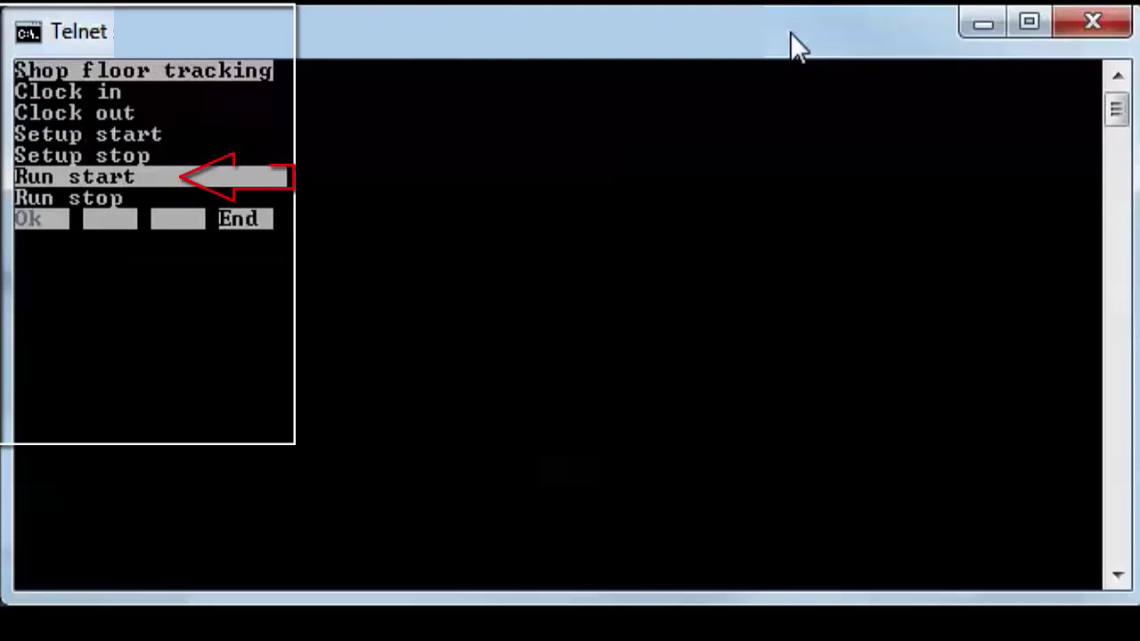
{"action": "key", "text": "Return"}
{"action": "type", "text": "4001"}
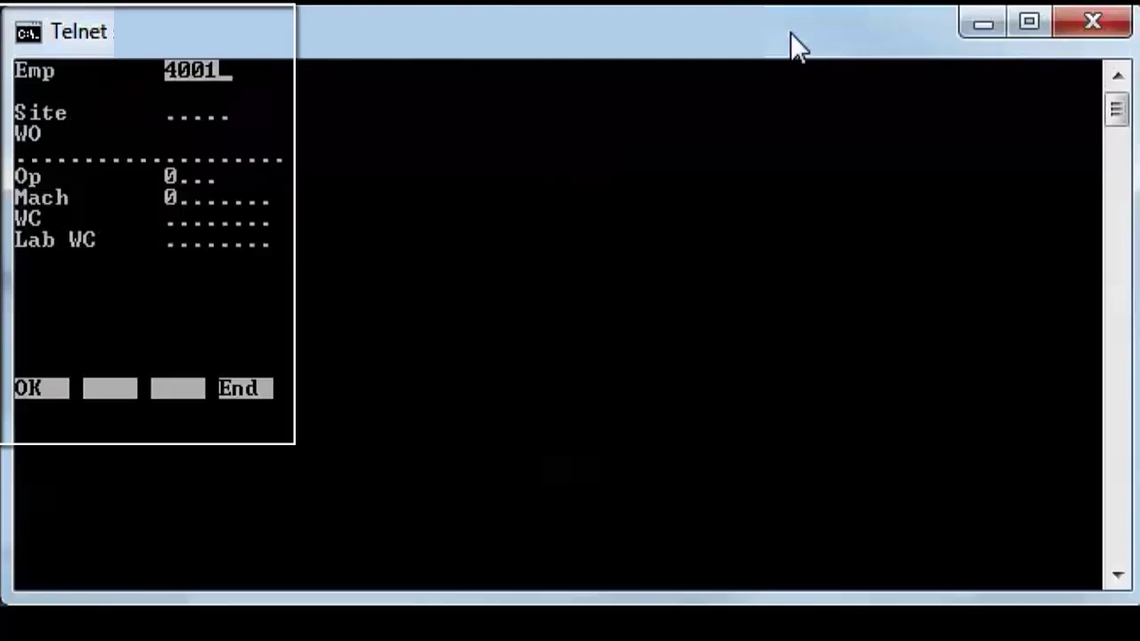
{"action": "key", "text": "Return"}
{"action": "key", "text": "Return"}
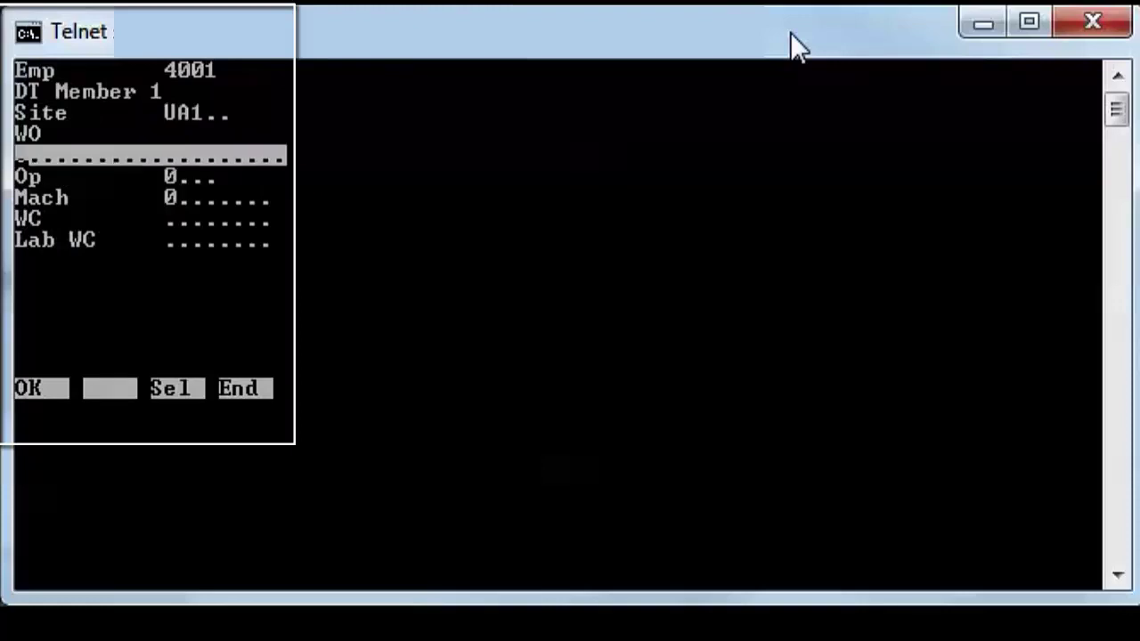
Start the run on WO000093 operation 10 at ASSEM, agreeing to stop its setup.
{"action": "type", "text": "WO"}
{"action": "type", "text": "0003"}
{"action": "type", "text": "093"}
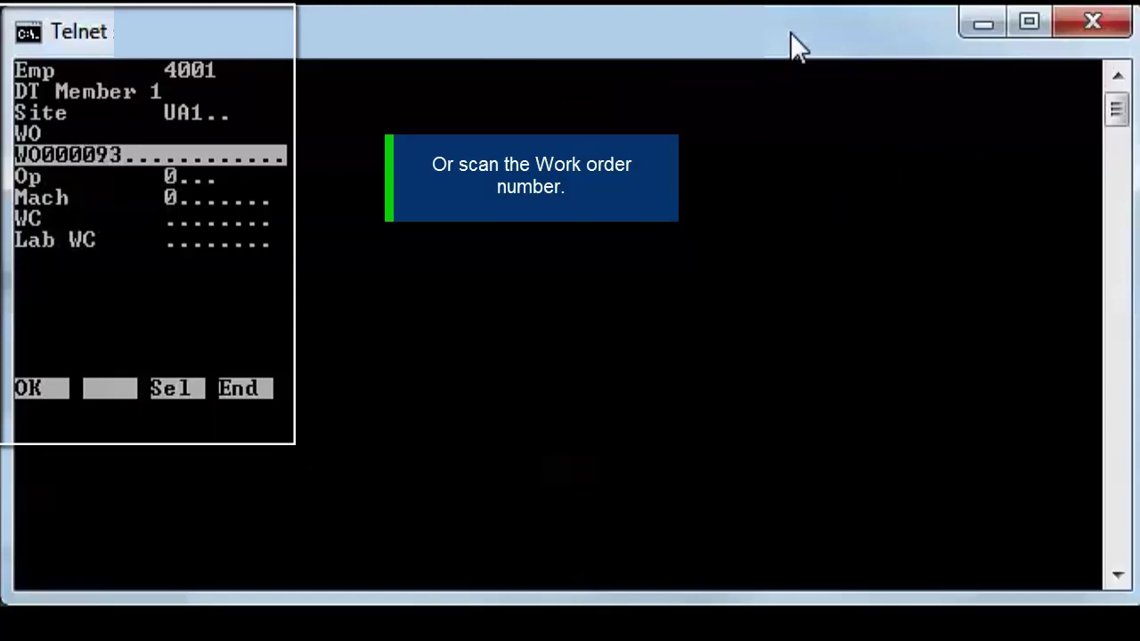
{"action": "key", "text": "Return"}
{"action": "type", "text": "10"}
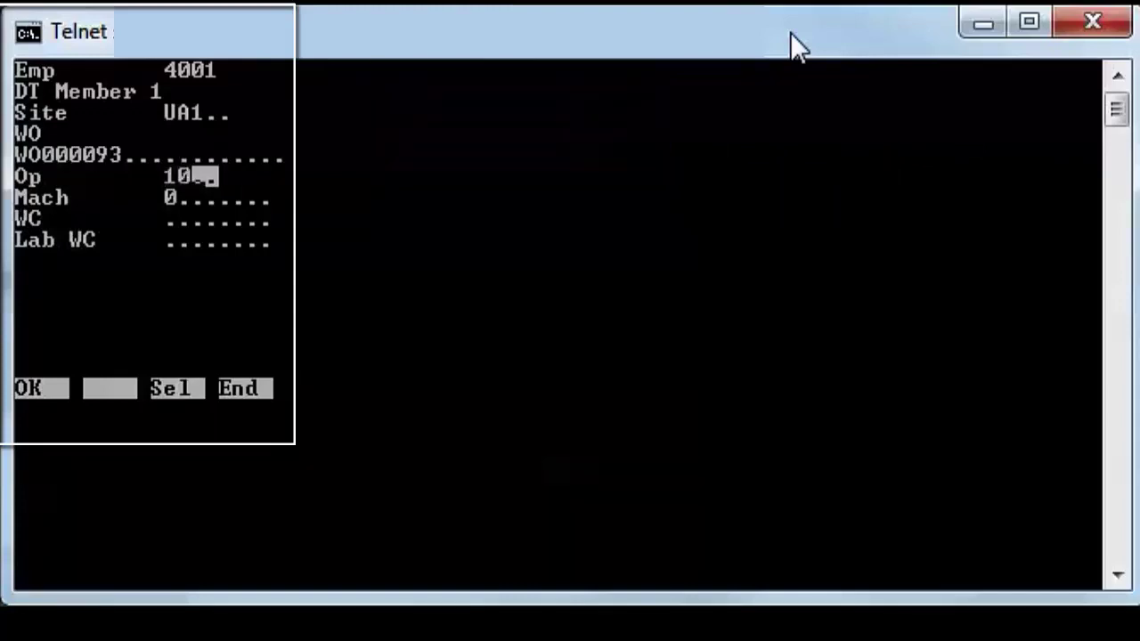
{"action": "key", "text": "Return"}
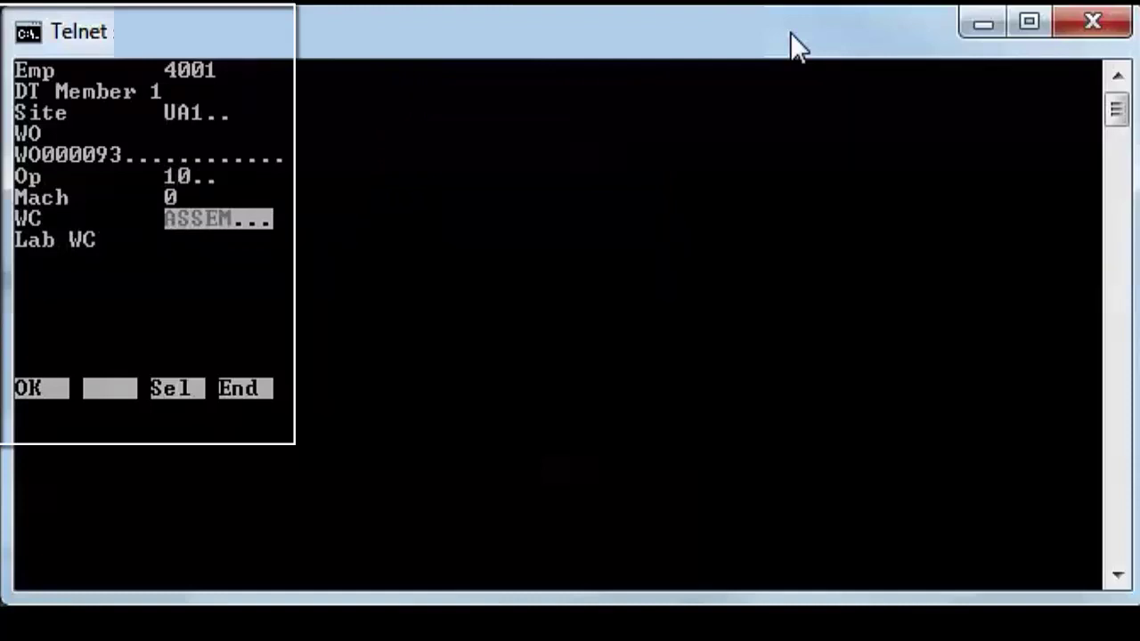
{"action": "key", "text": "Return"}
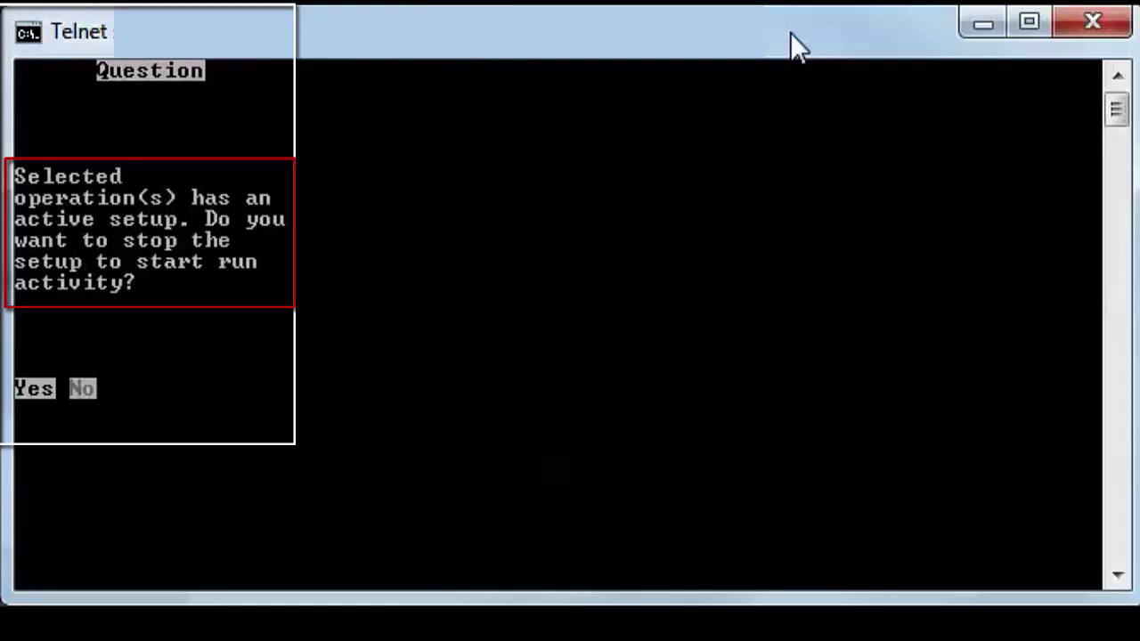
{"action": "key", "text": "Return"}
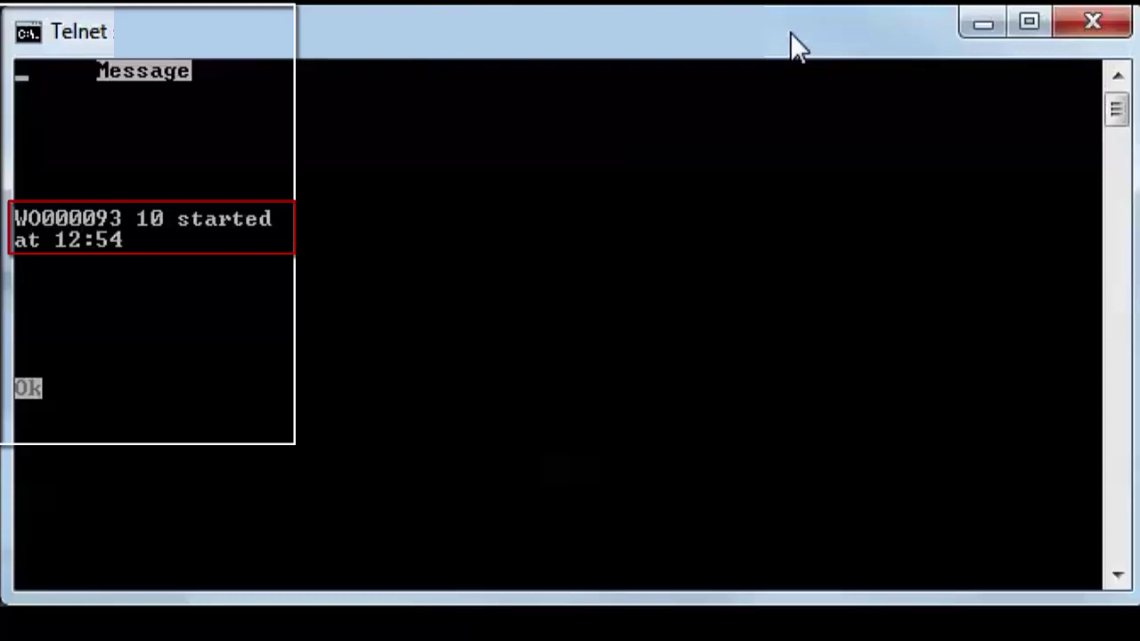
{"action": "key", "text": "Return"}
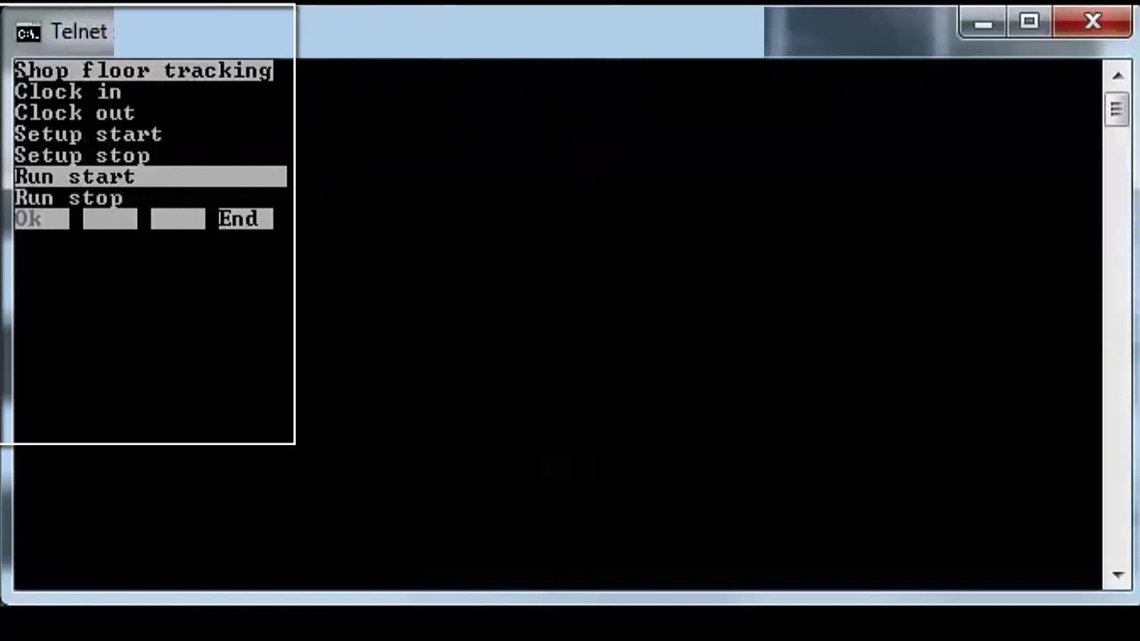
Enter indirect time for employee 6000 at UA1 with code ADM and duration 60.
{"action": "key", "text": "Down"}
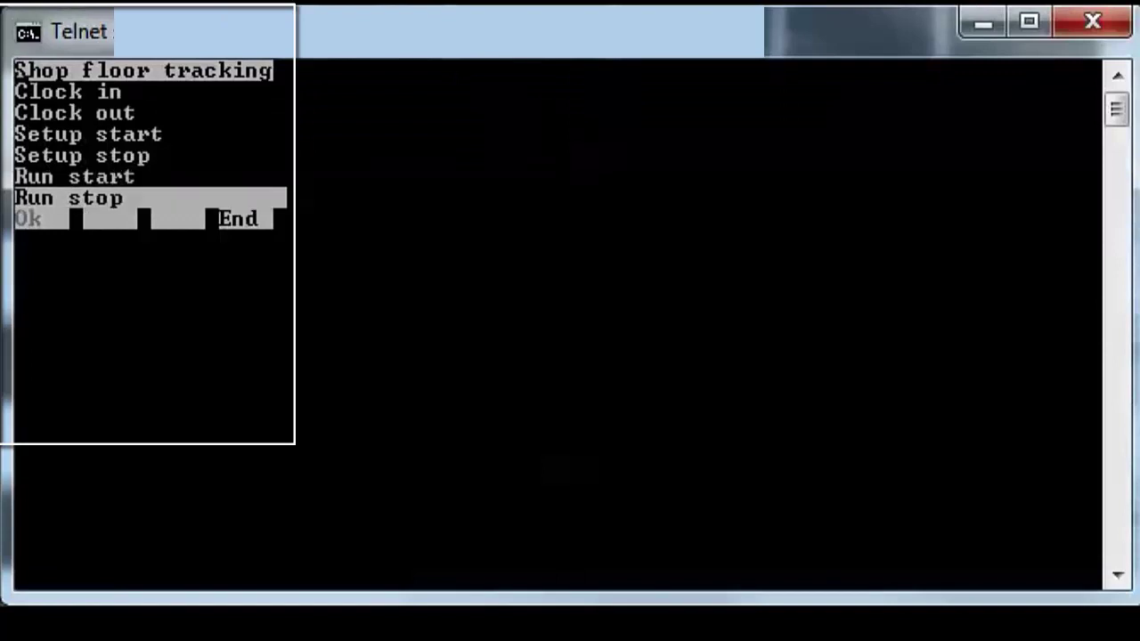
{"action": "key", "text": "Down"}
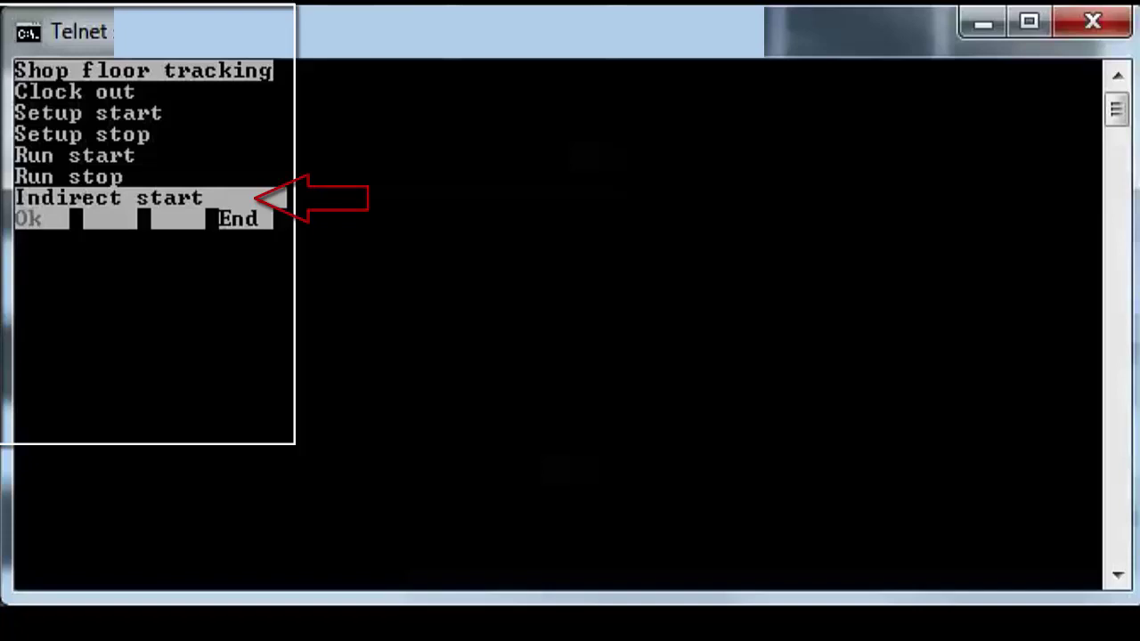
{"action": "key", "text": "Return"}
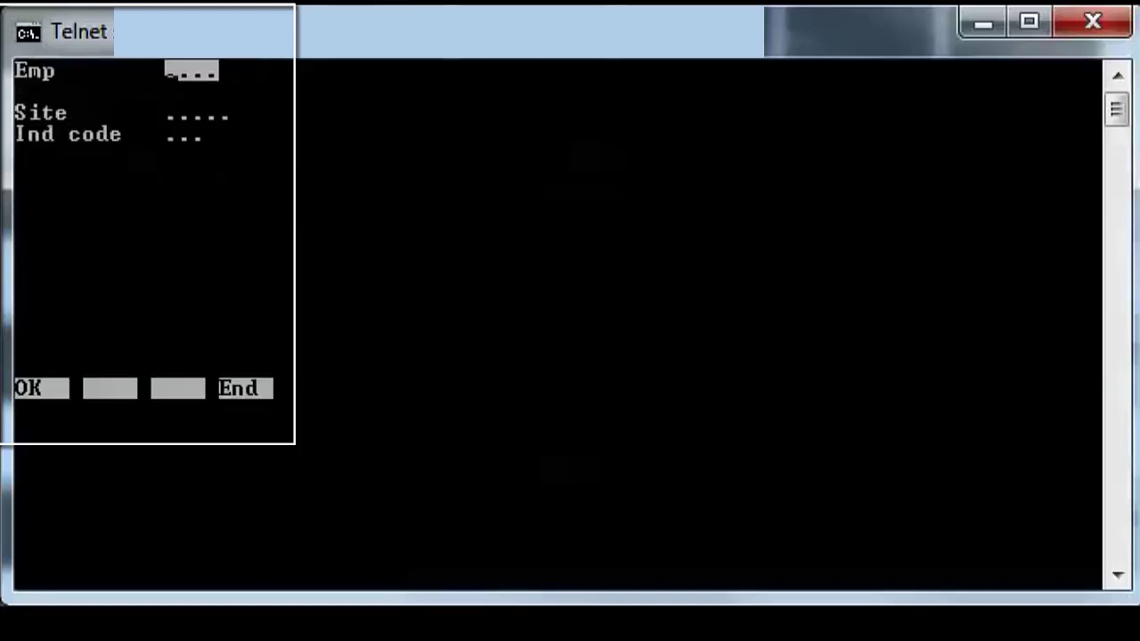
{"action": "type", "text": "6000"}
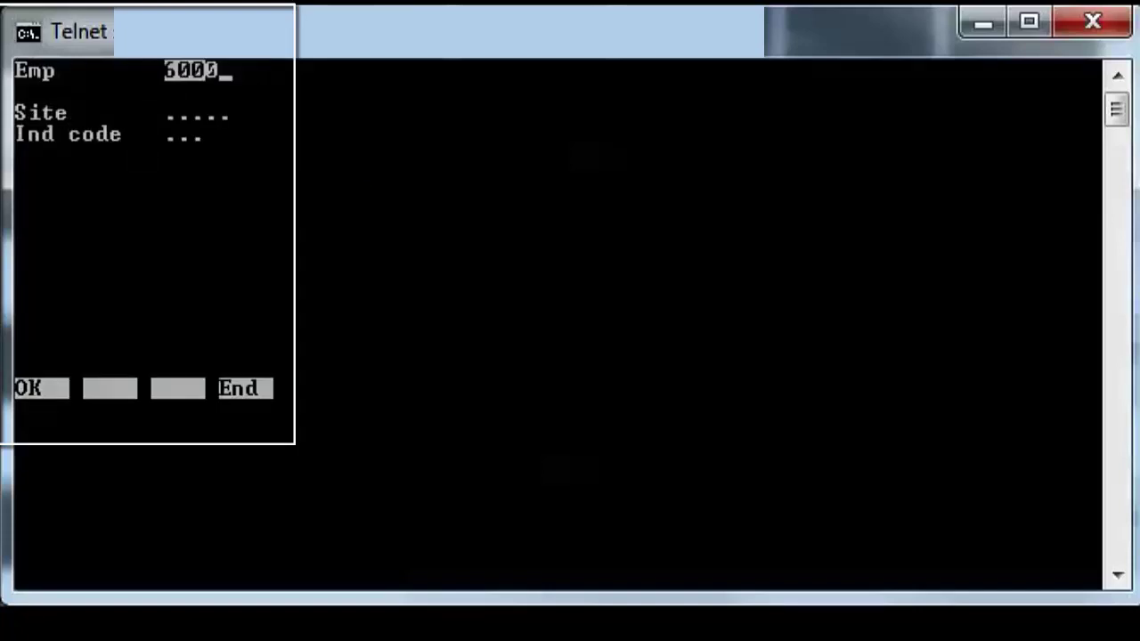
{"action": "key", "text": "Return"}
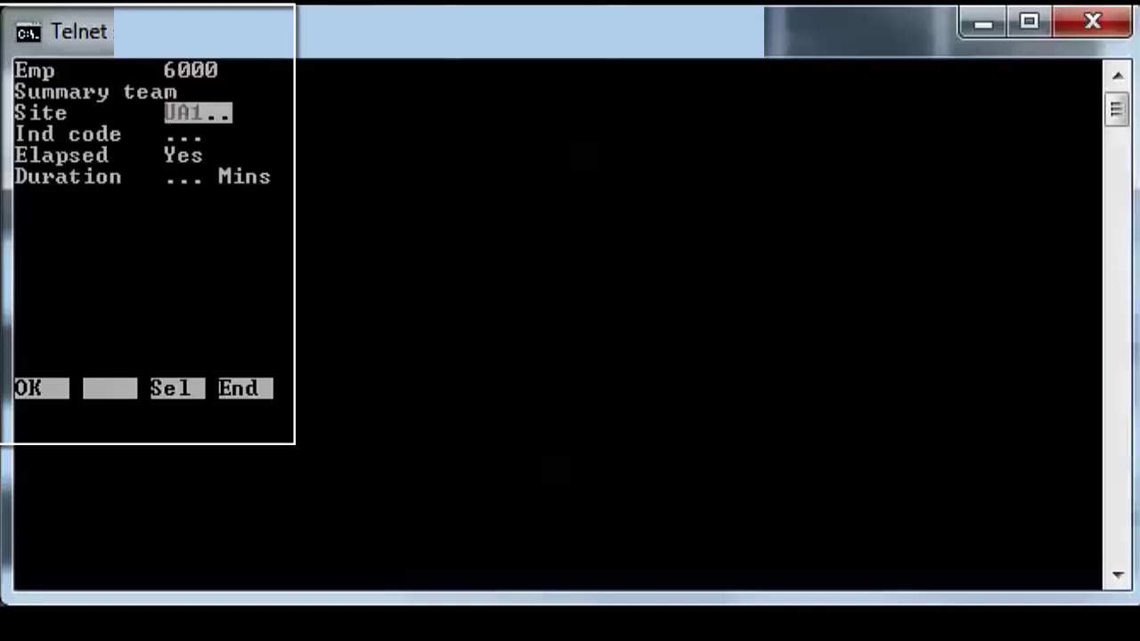
{"action": "key", "text": "Return"}
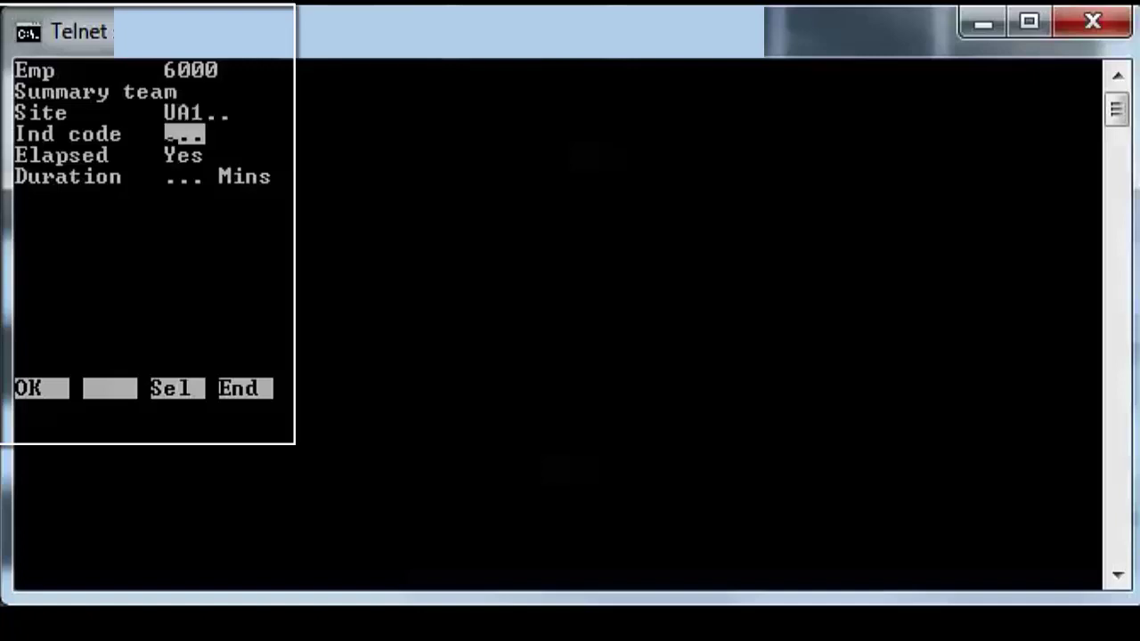
{"action": "key", "text": "F3"}
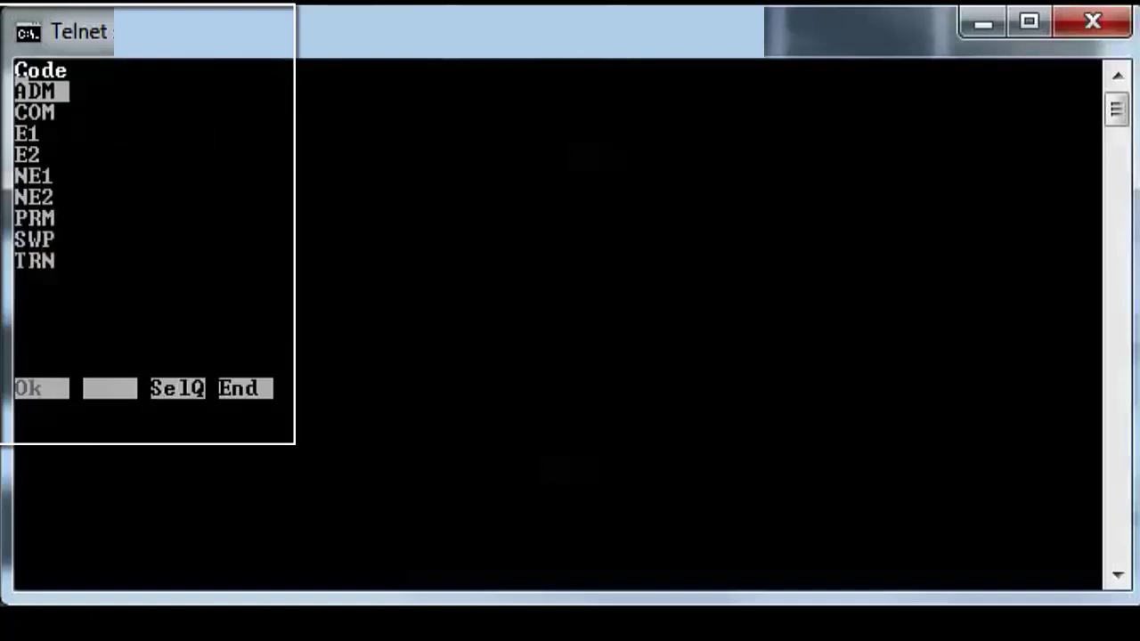
{"action": "key", "text": "Return"}
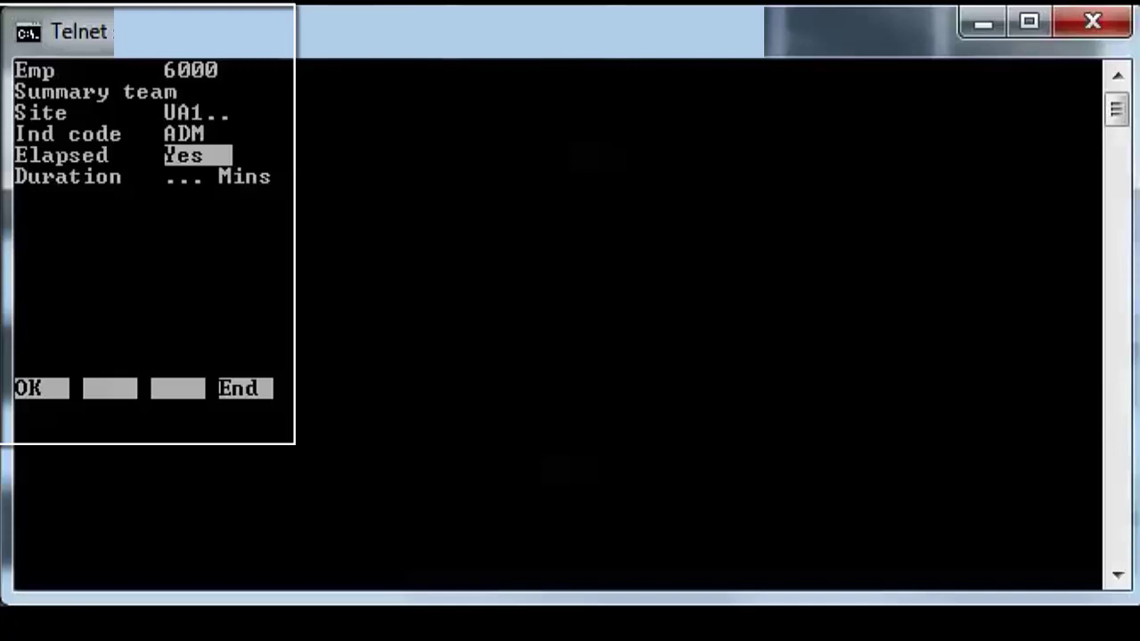
{"action": "key", "text": "Return"}
{"action": "type", "text": "60"}
{"action": "key", "text": "Return"}
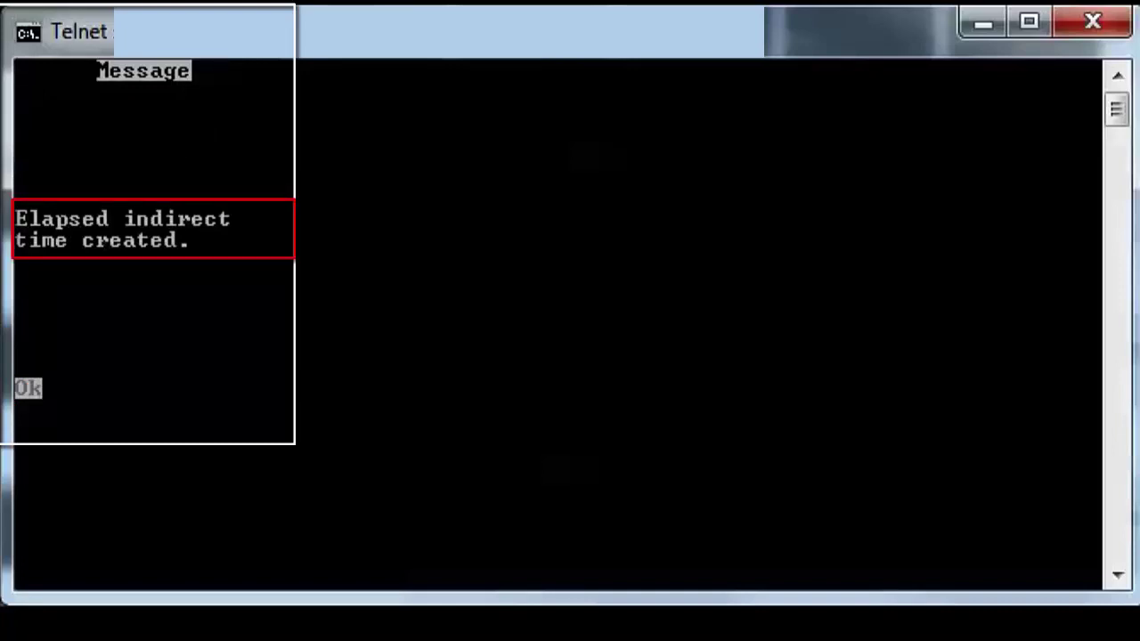
Start break BK1 for employee 4001 at site UA1 and dismiss the 13:36 confirmation.
{"action": "key", "text": "Return"}
{"action": "key", "text": "Down"}
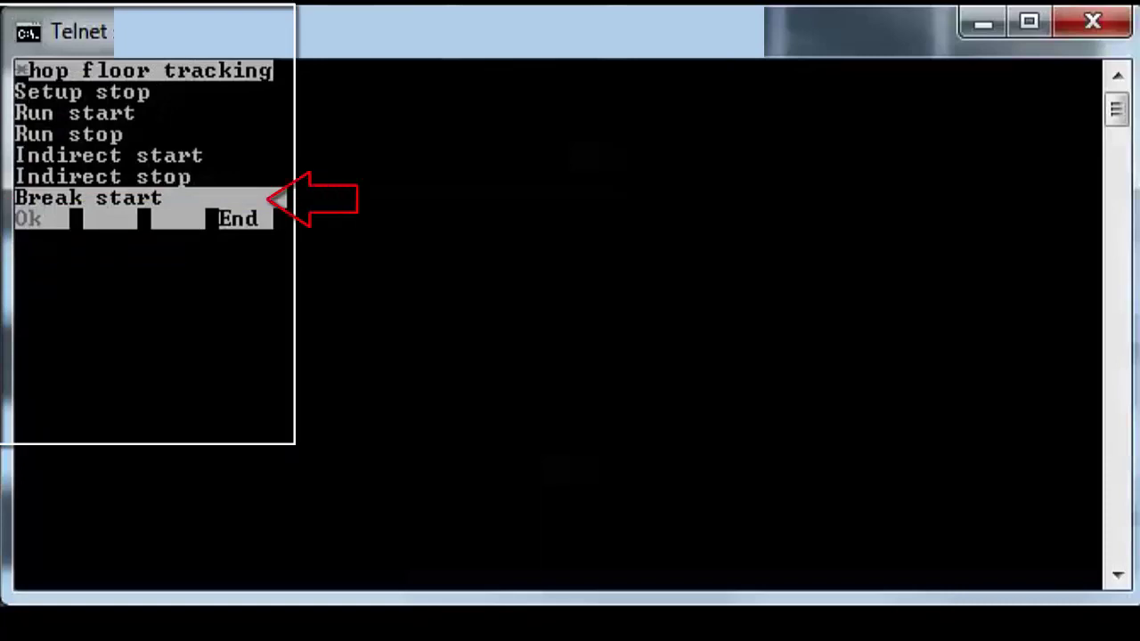
{"action": "key", "text": "Return"}
{"action": "type", "text": "4001"}
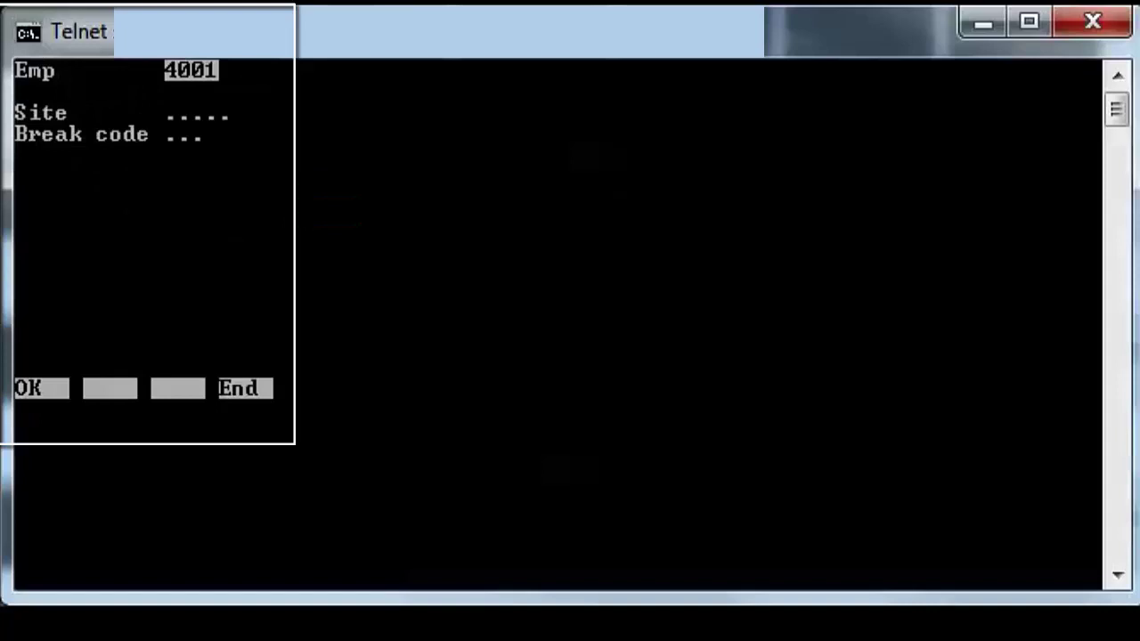
{"action": "key", "text": "Return"}
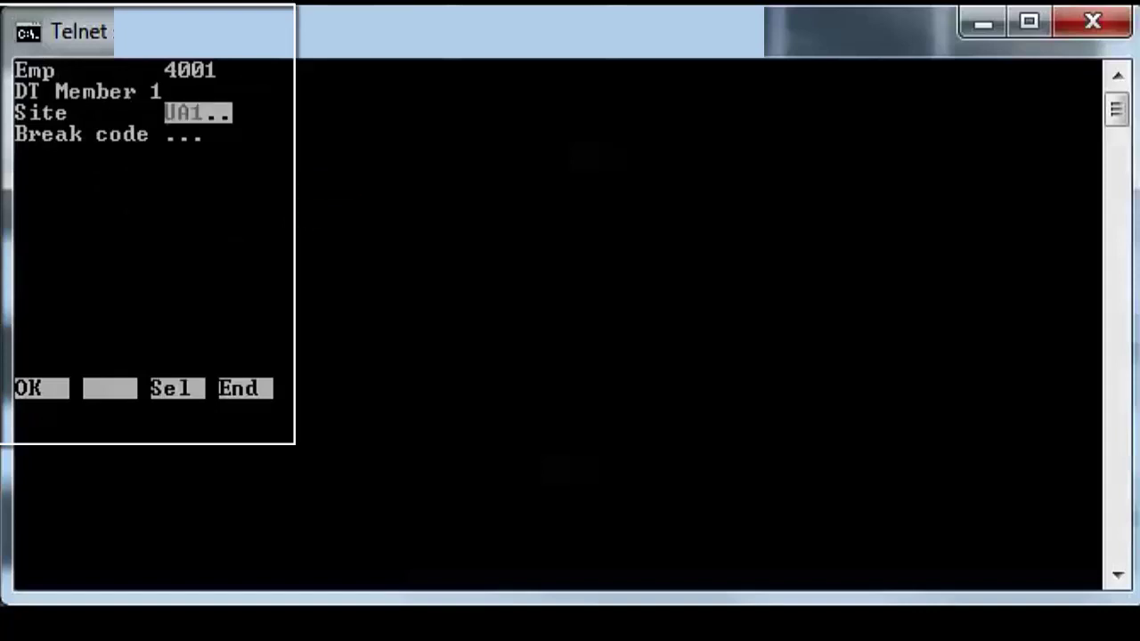
{"action": "key", "text": "Return"}
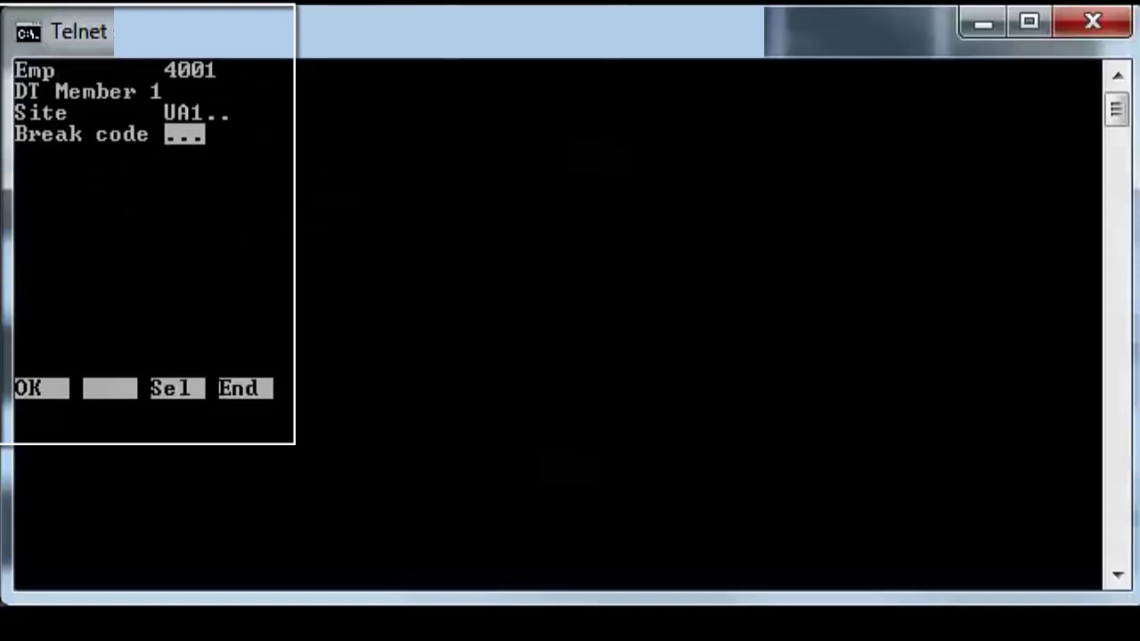
{"action": "key", "text": "F3"}
{"action": "key", "text": "Return"}
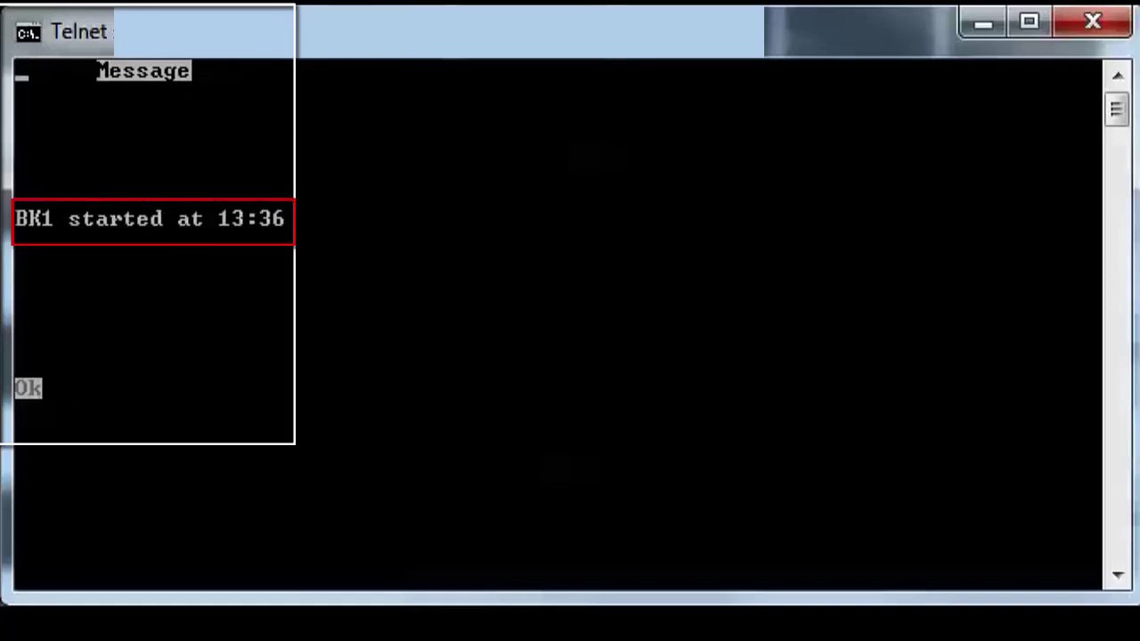
{"action": "key", "text": "Return"}
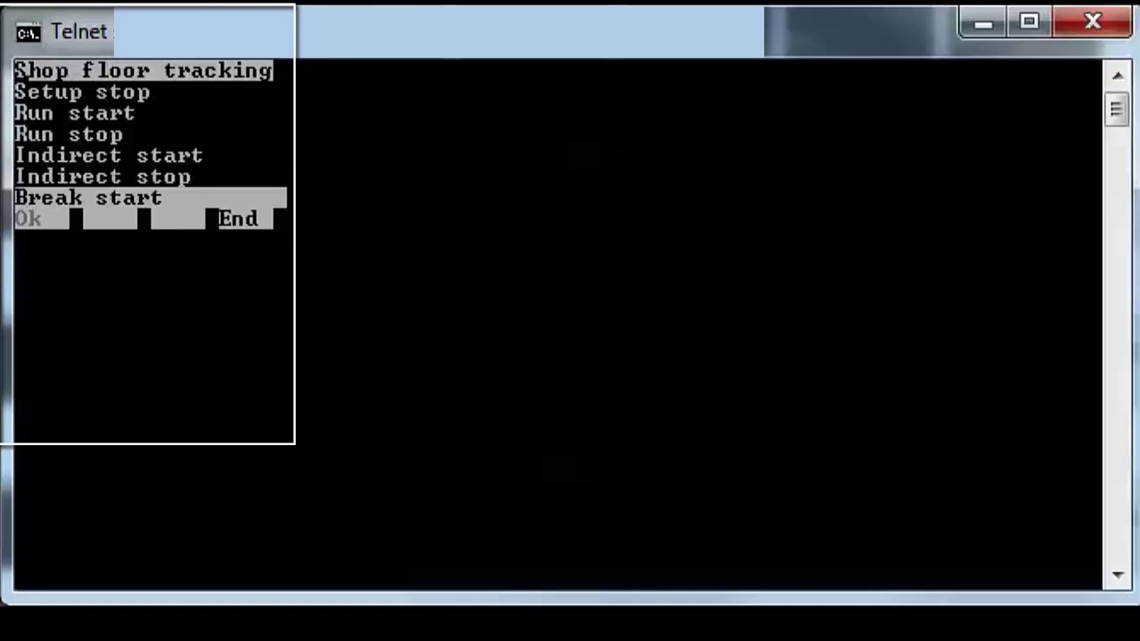
End break BK1 for employee 4001 and move to the Elapsed labor option in the menu.
{"action": "key", "text": "Down"}
{"action": "key", "text": "Return"}
{"action": "type", "text": "40"}
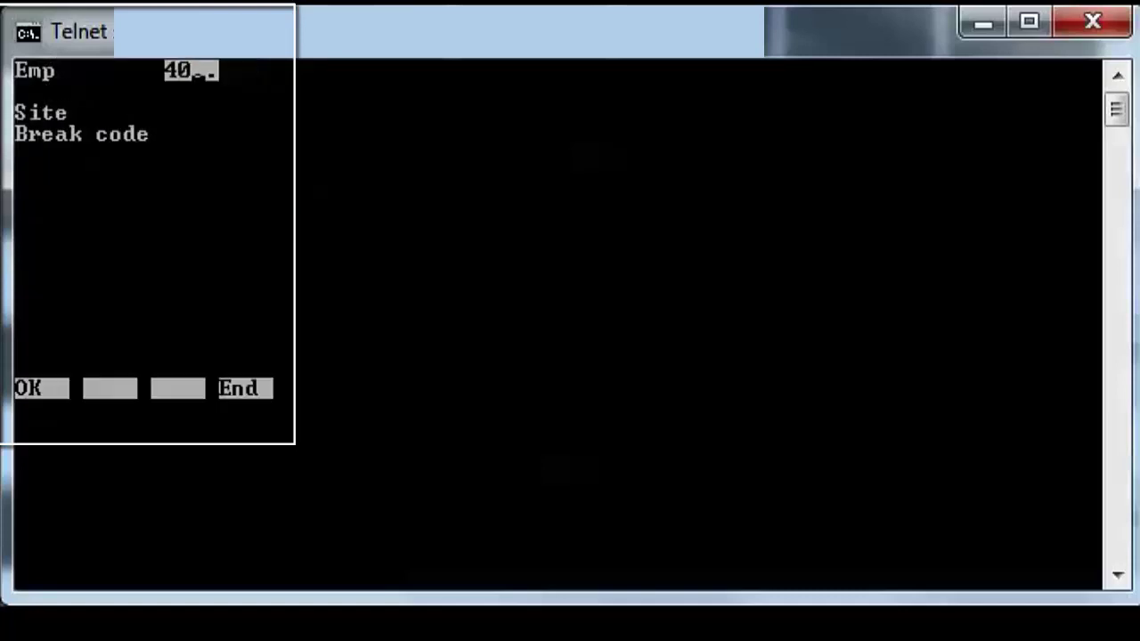
{"action": "type", "text": "01"}
{"action": "key", "text": "Return"}
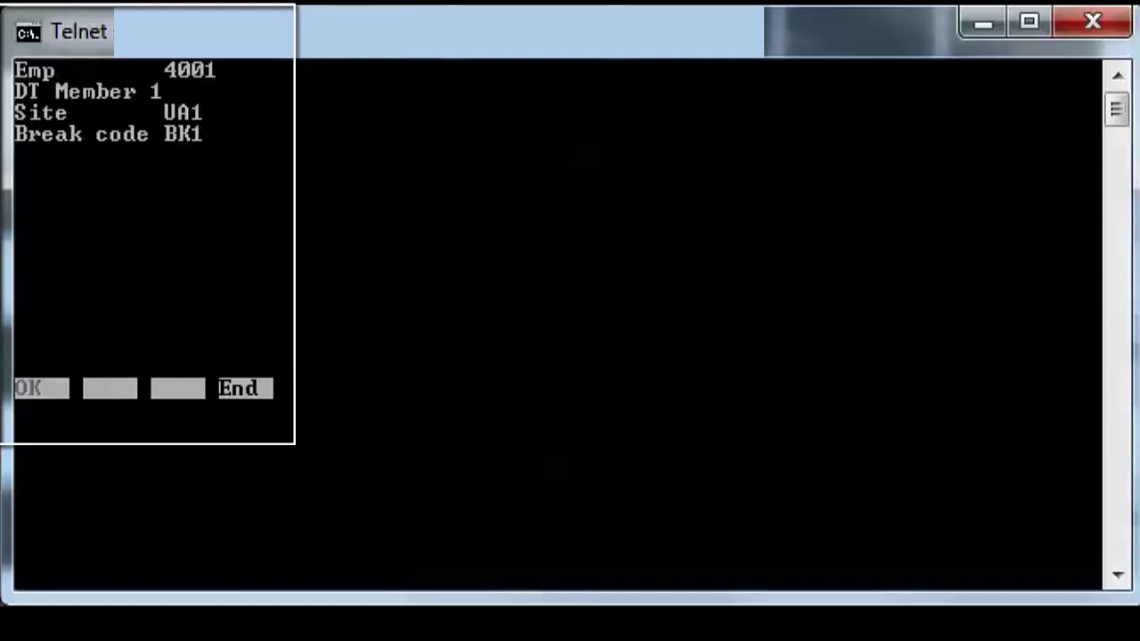
{"action": "key", "text": "Return"}
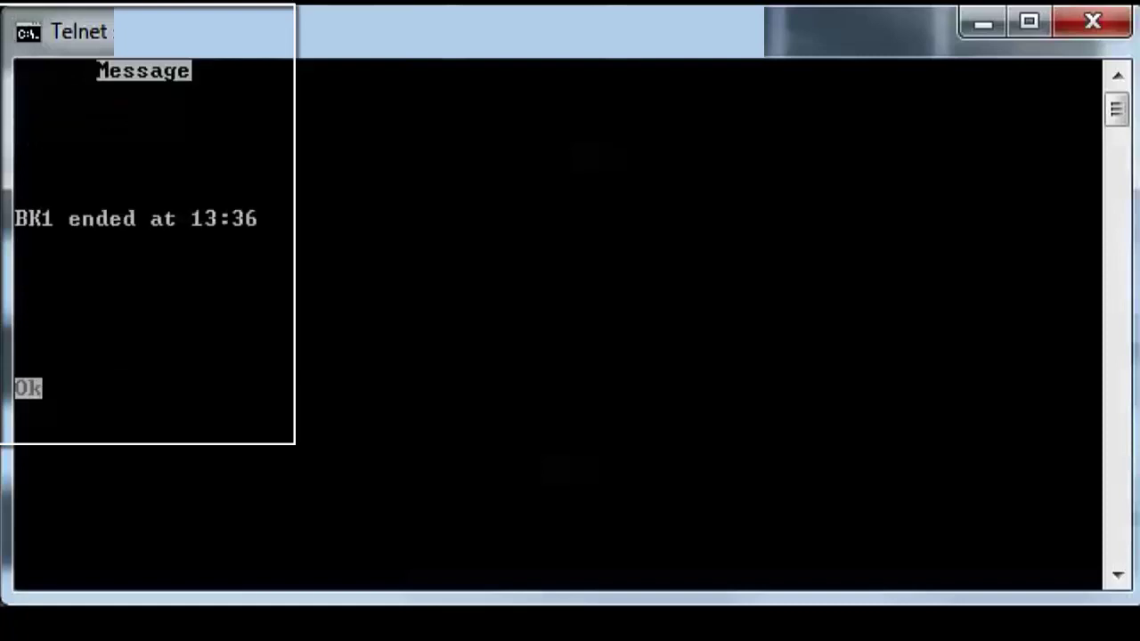
{"action": "key", "text": "Return"}
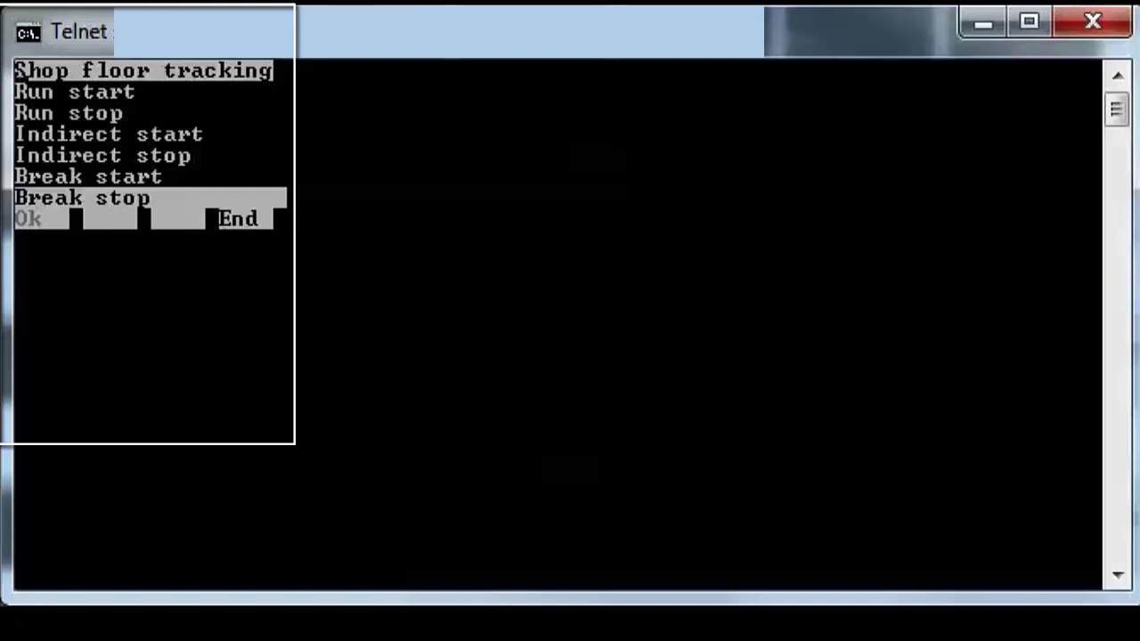
{"action": "key", "text": "Down"}
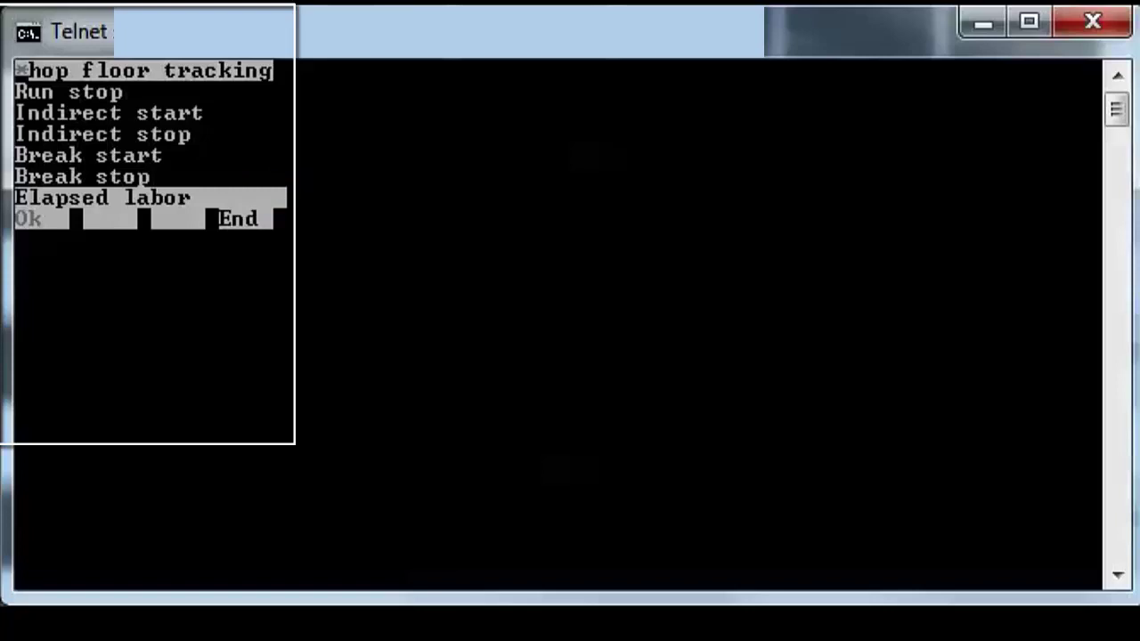
Start elapsed labor for 6000 at site UA1 on WO000093 operation 10 with 1 hour setup.
{"action": "key", "text": "Return"}
{"action": "type", "text": "6000"}
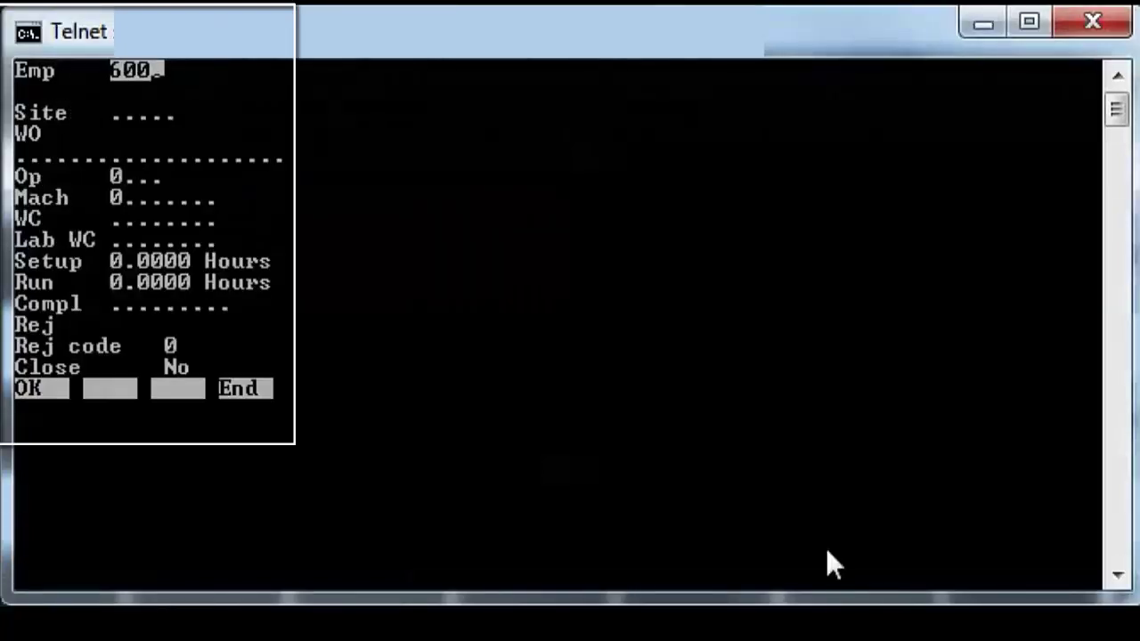
{"action": "key", "text": "Return"}
{"action": "key", "text": "Return"}
{"action": "type", "text": "W"}
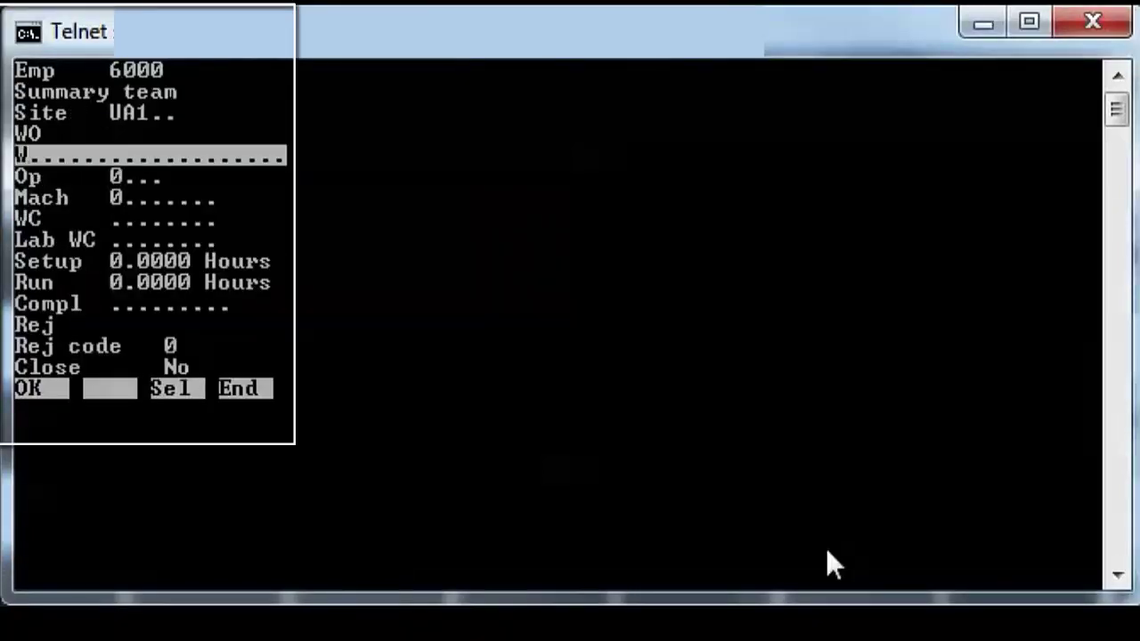
{"action": "type", "text": "O000093"}
{"action": "key", "text": "Return"}
{"action": "type", "text": "10"}
{"action": "key", "text": "Return"}
{"action": "type", "text": "1....."}
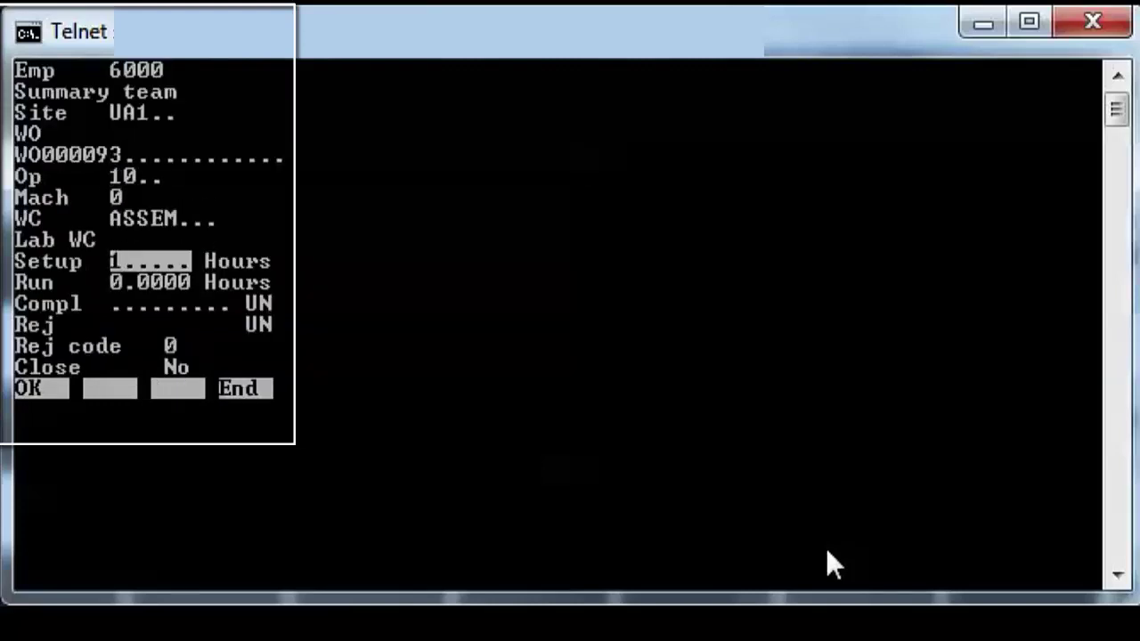
Enter 2 hours run, 9 completed and 1 rejected under rejection code 1, accepting the quantity warning.
{"action": "key", "text": "Return"}
{"action": "type", "text": "2"}
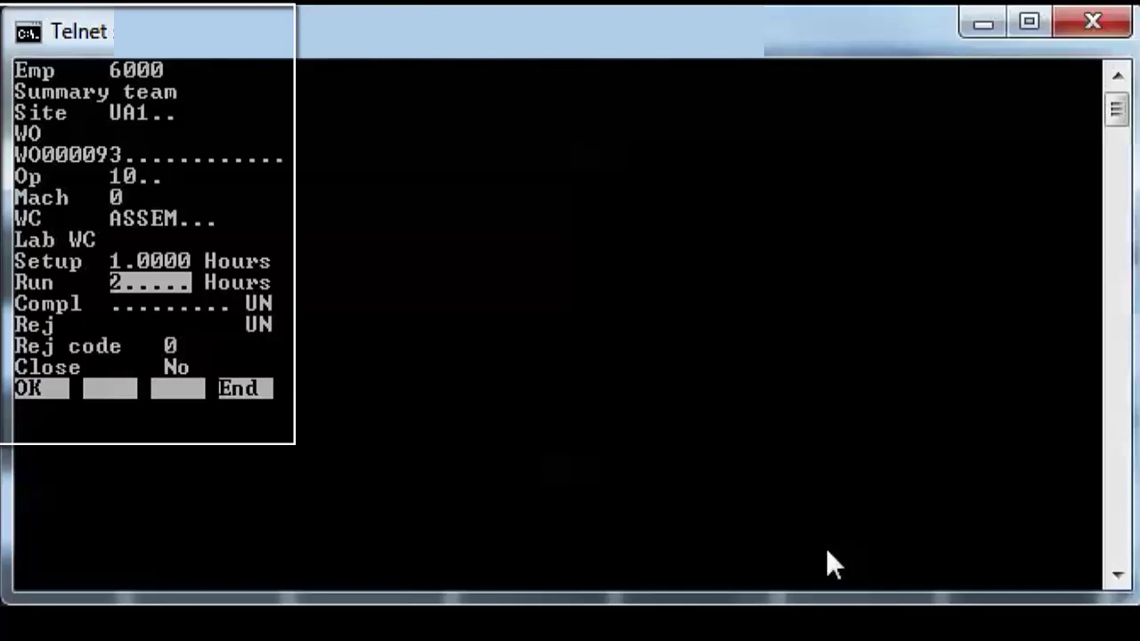
{"action": "key", "text": "Return"}
{"action": "type", "text": "7"}
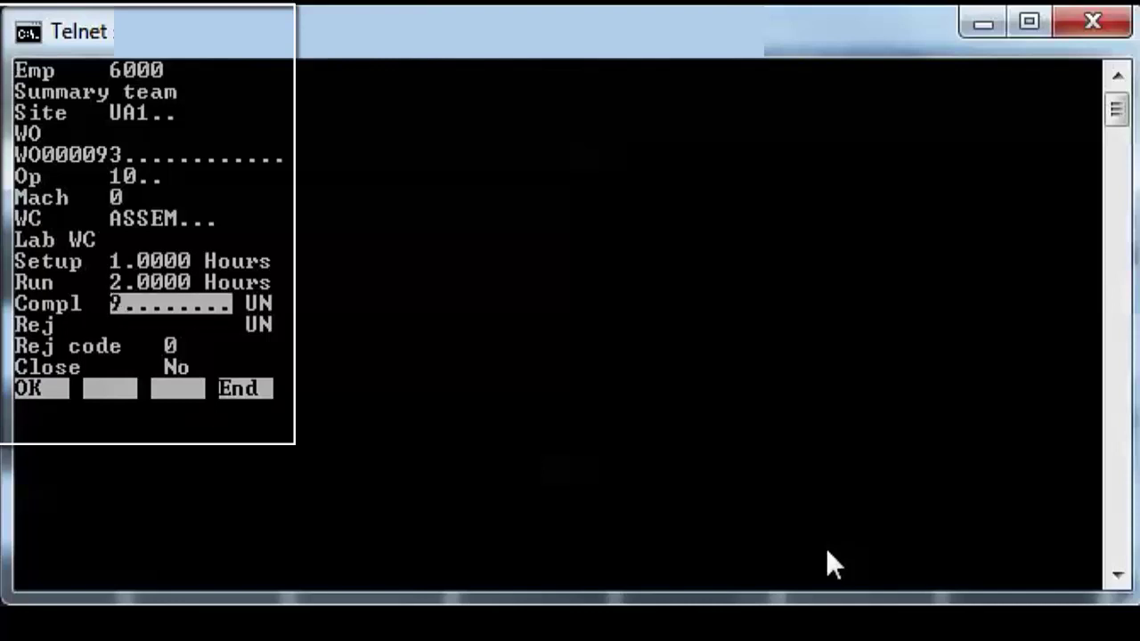
{"action": "key", "text": "Return"}
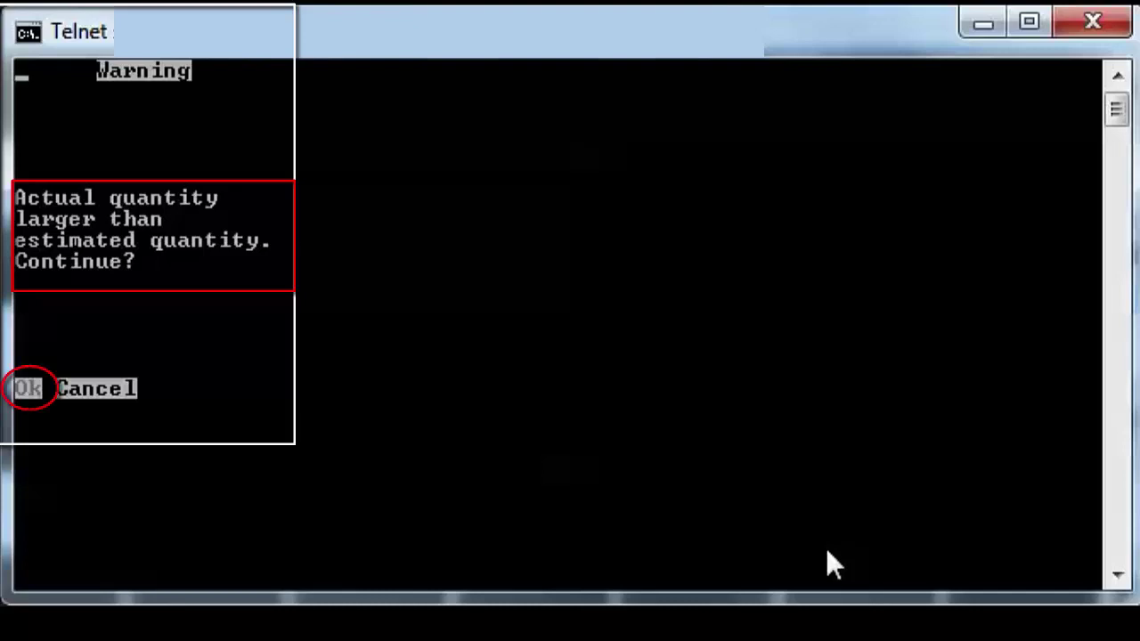
{"action": "key", "text": "Return"}
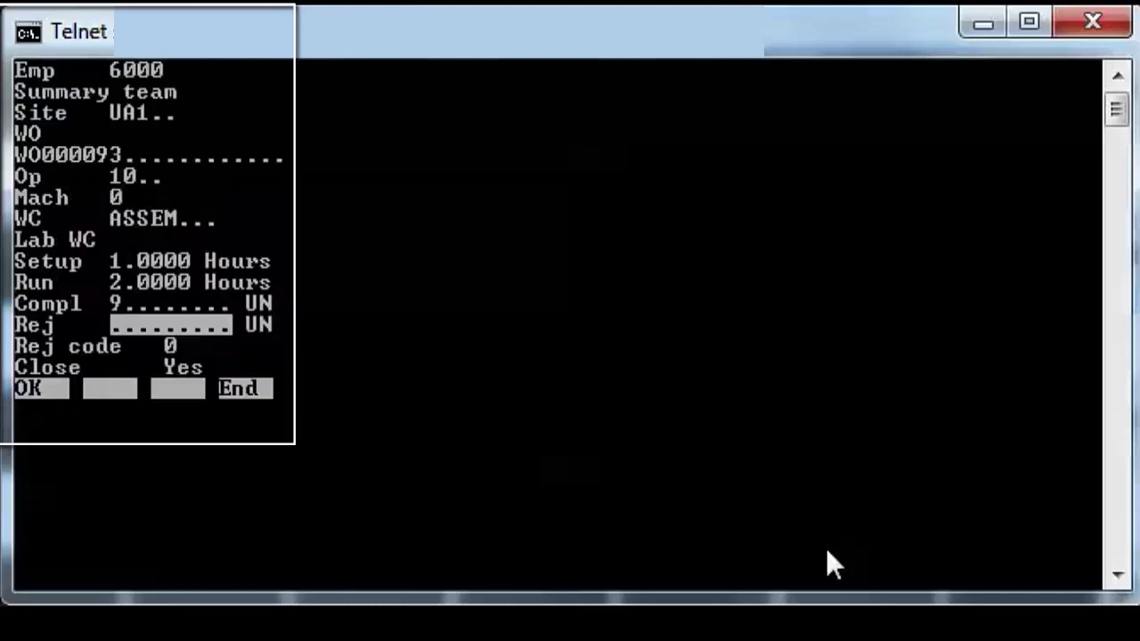
{"action": "key", "text": "Return"}
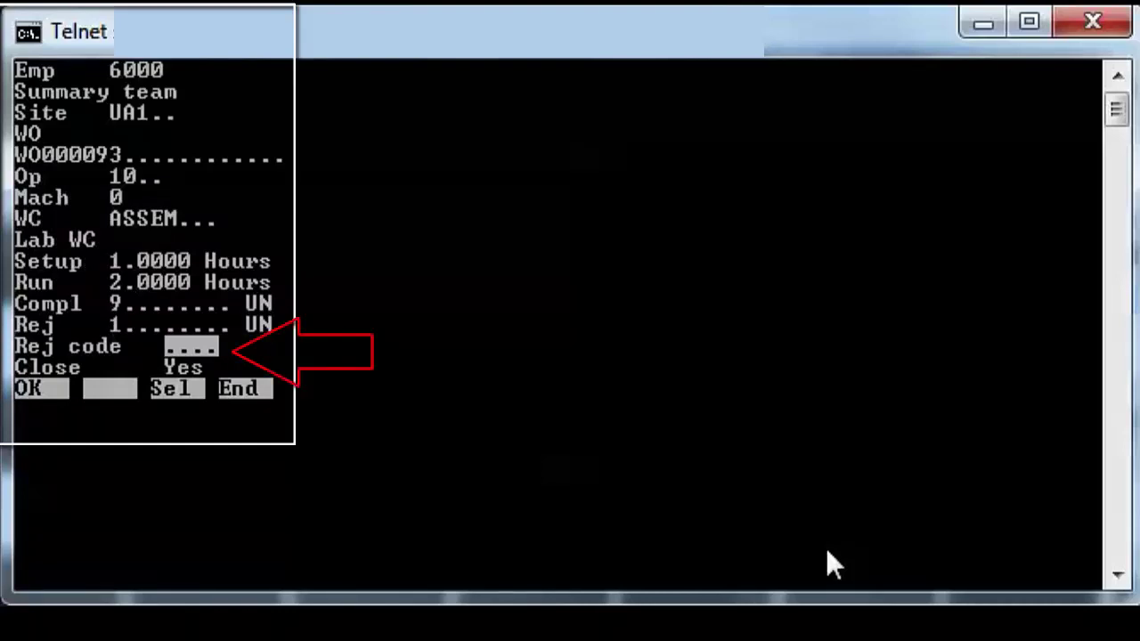
{"action": "key", "text": "F3"}
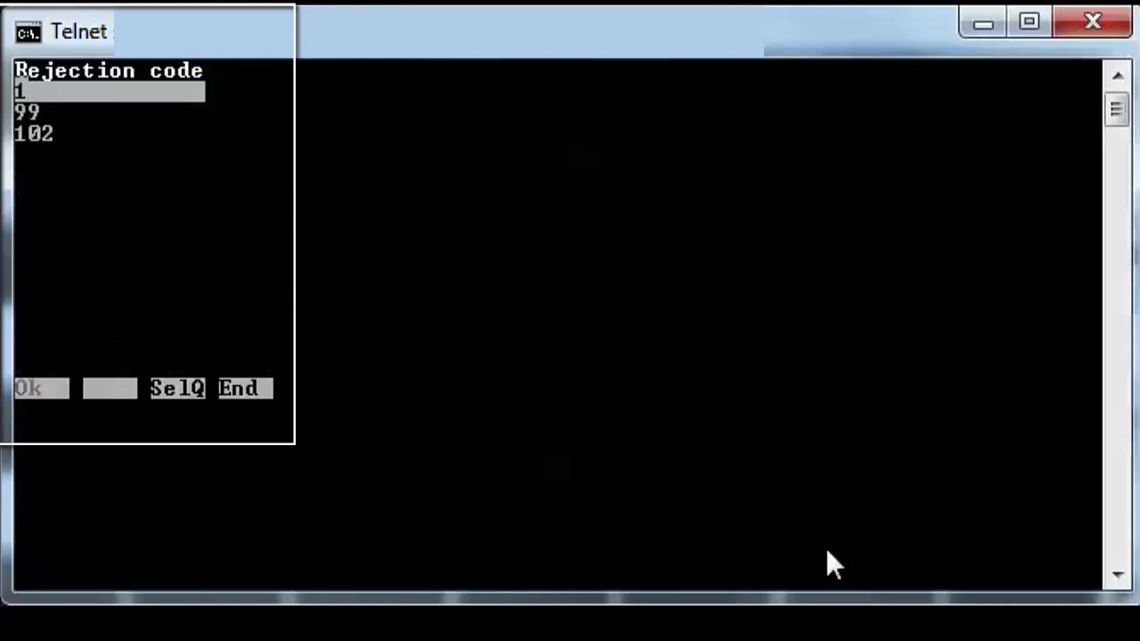
{"action": "key", "text": "Return"}
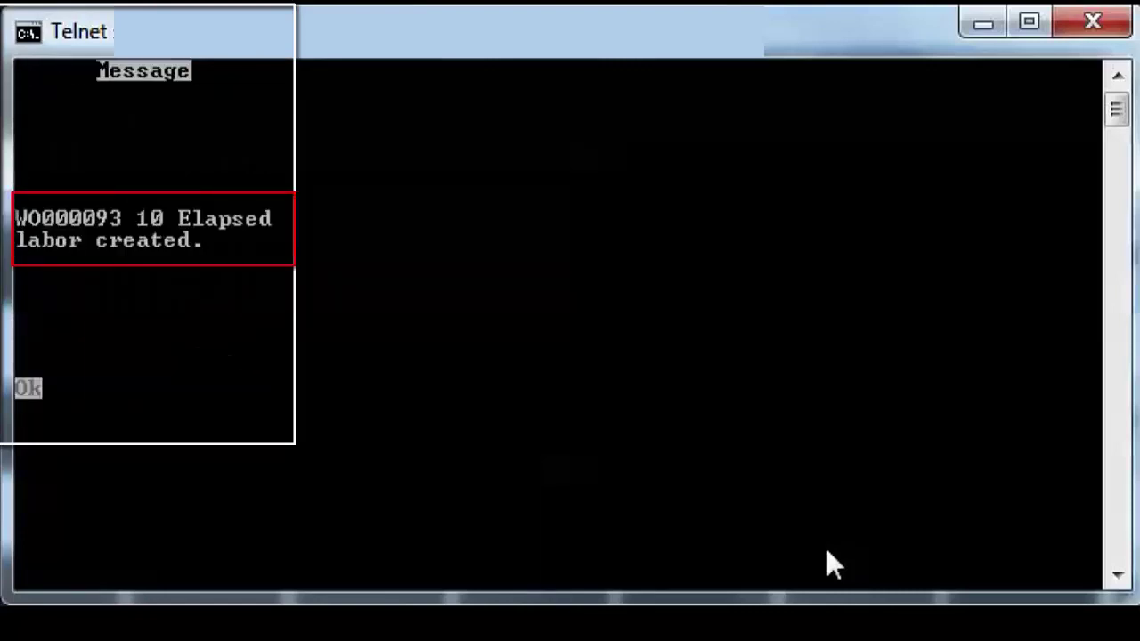
Dismiss the confirmation and attempt Elapsed labor for employee 4001, which lacks access.
{"action": "key", "text": "Return"}
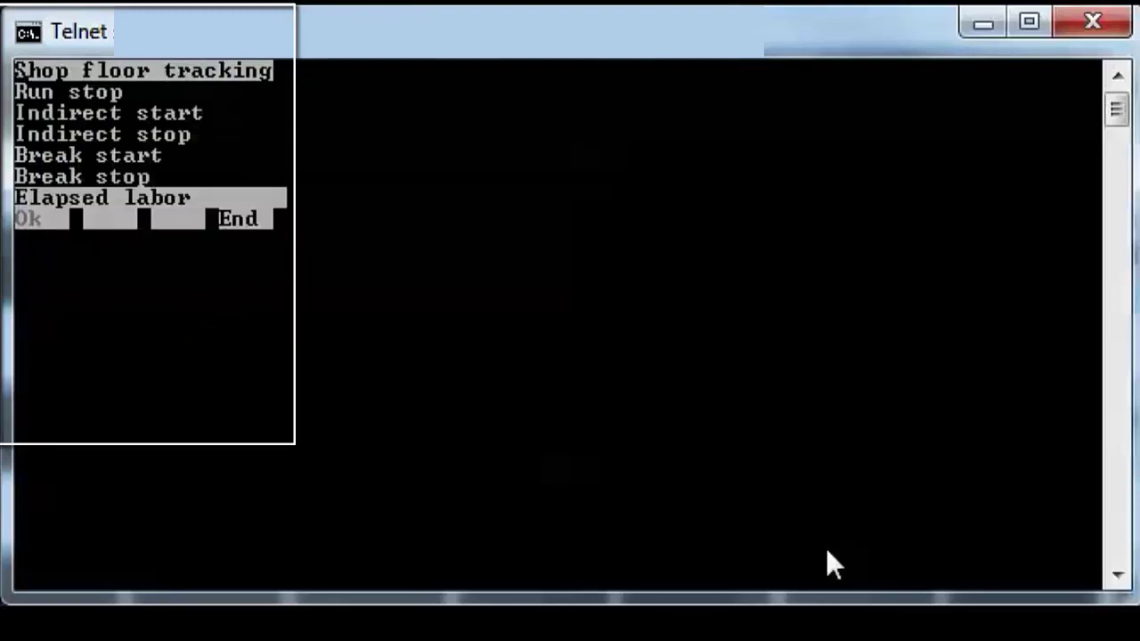
{"action": "key", "text": "Return"}
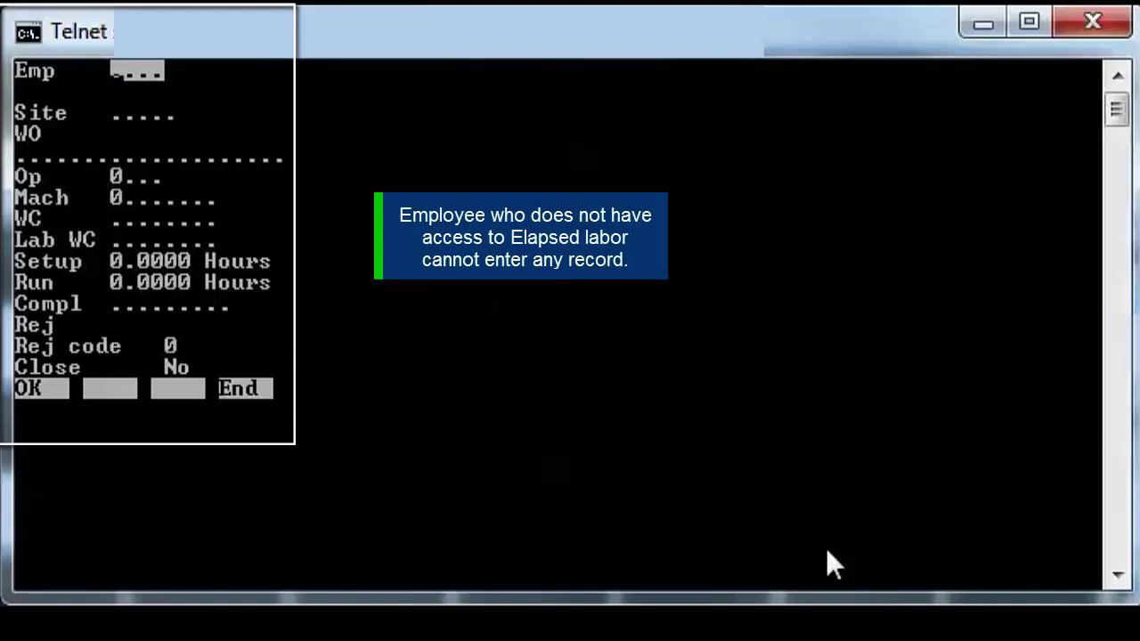
{"action": "type", "text": "4"}
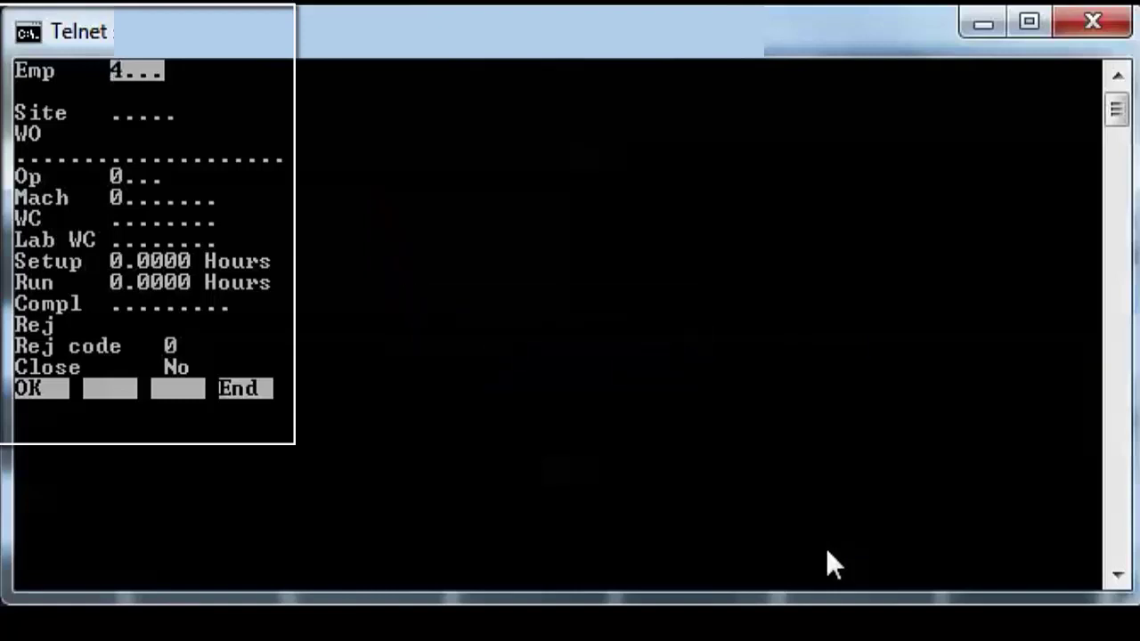
{"action": "type", "text": "001"}
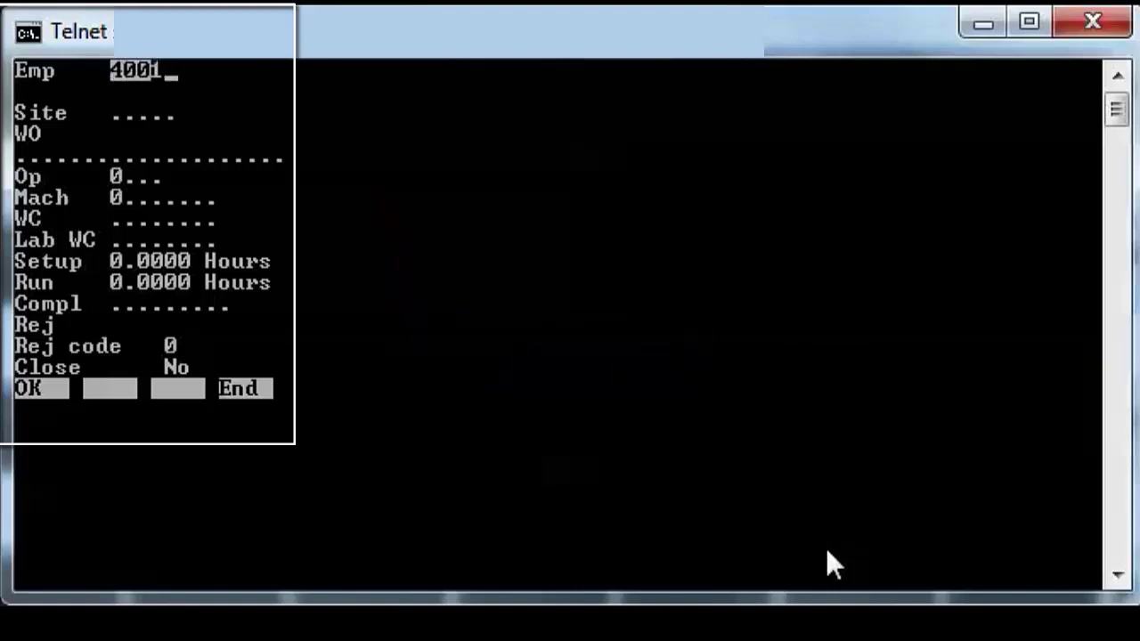
{"action": "key", "text": "Return"}
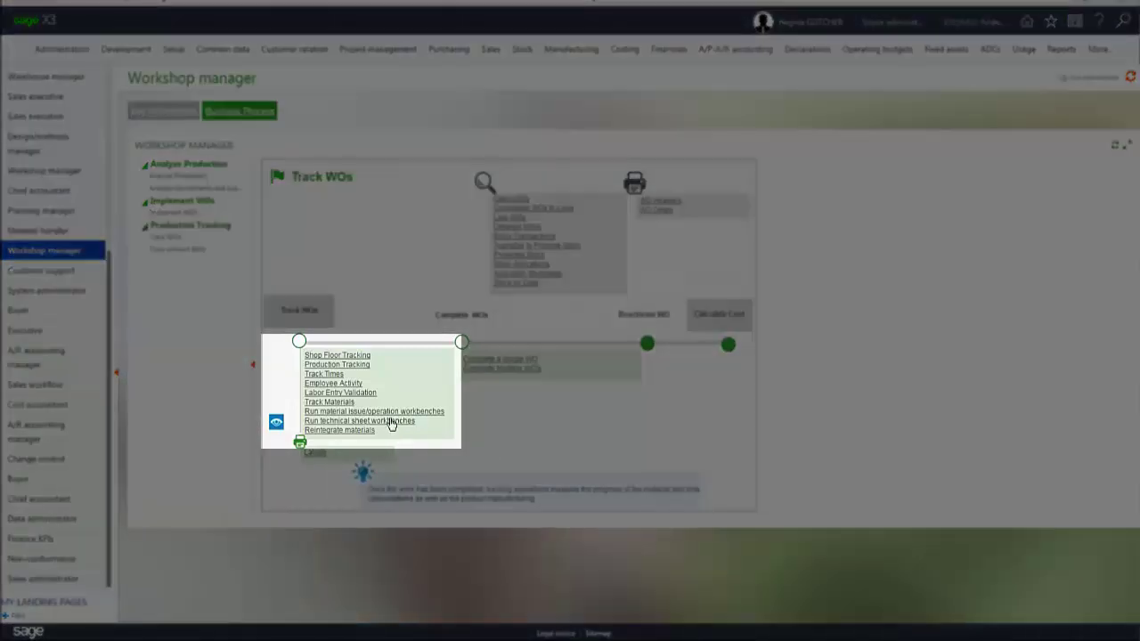
Search Employee activity records for team 6000.
{"action": "left_click", "coordinate": [357, 384]}
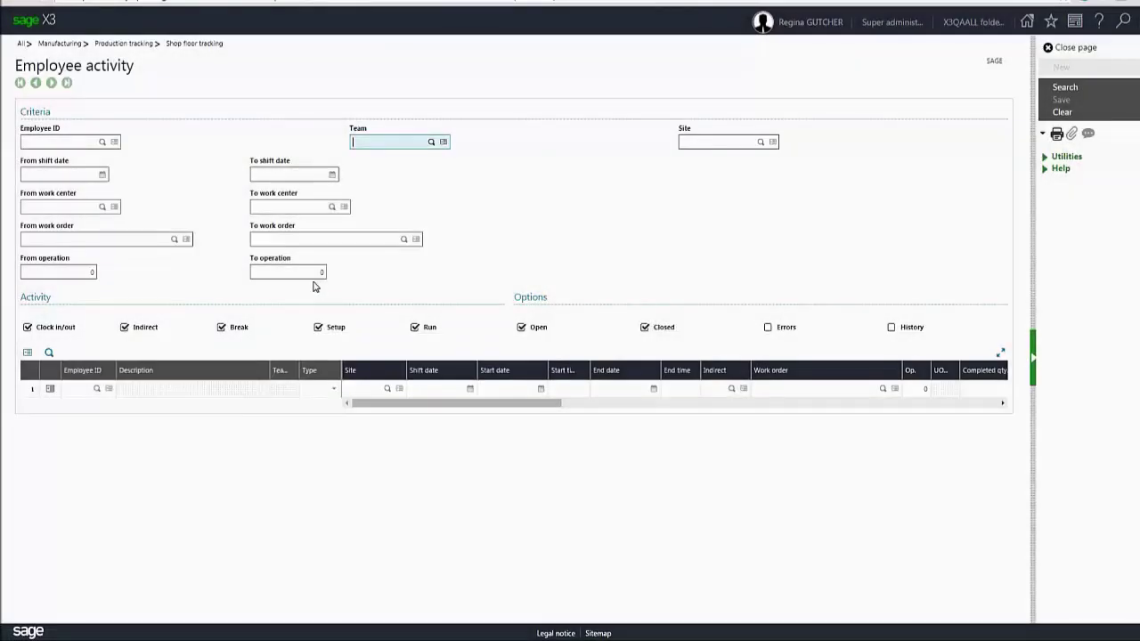
{"action": "type", "text": "6000"}
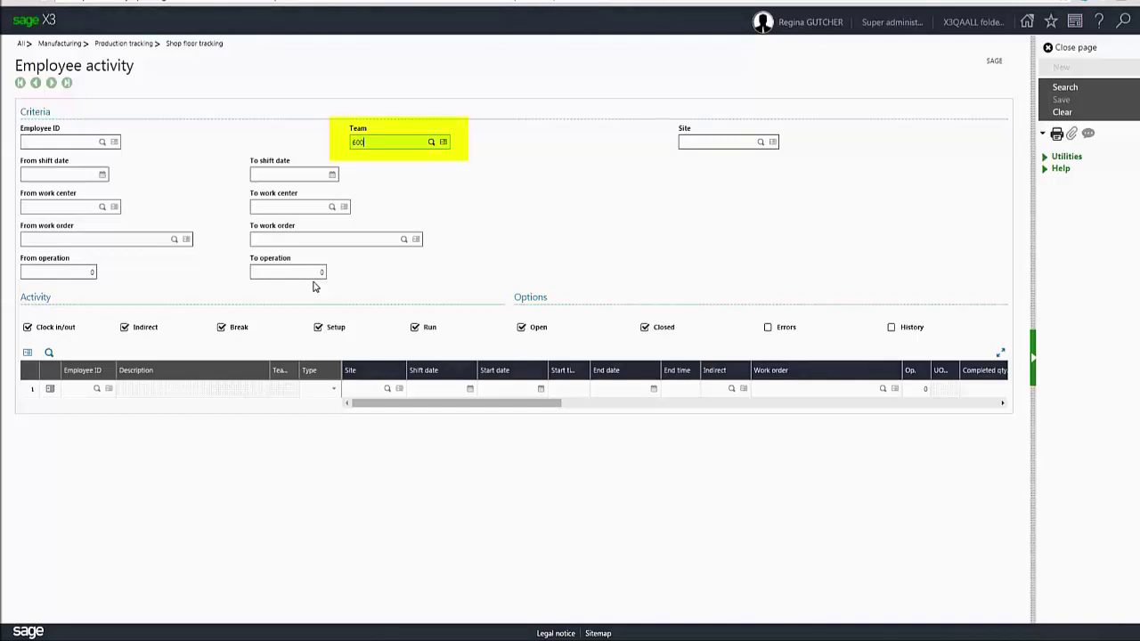
{"action": "left_click", "coordinate": [1065, 87]}
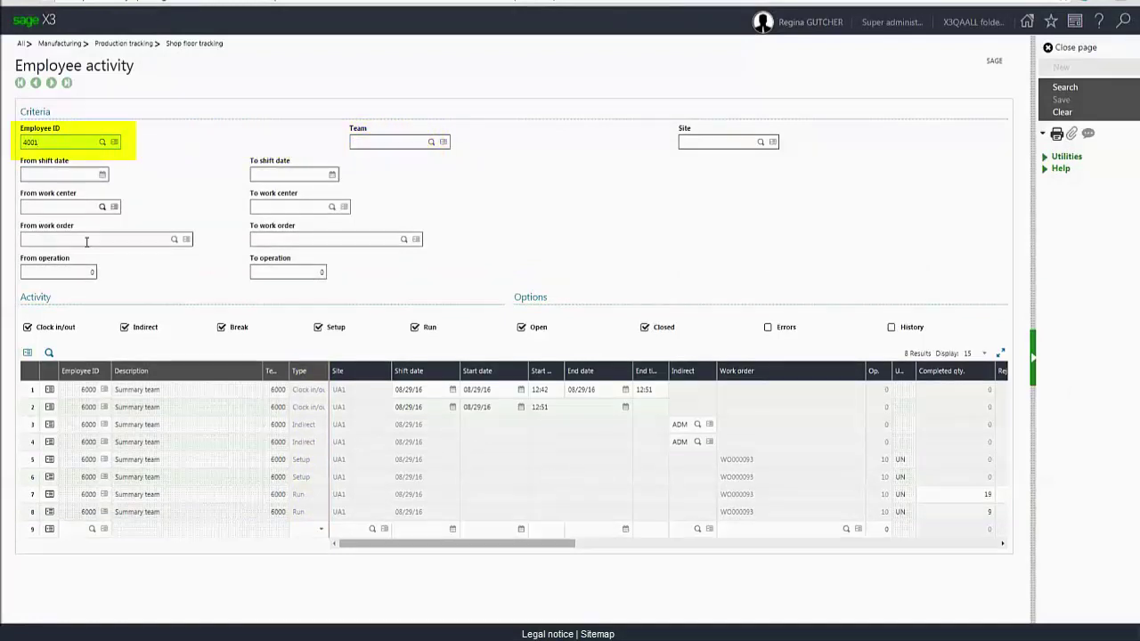
Search employee 4001's activity from shift date 08/29/2016 and scroll through the 13 records.
{"action": "left_click", "coordinate": [59, 174]}
{"action": "type", "text": "08/"}
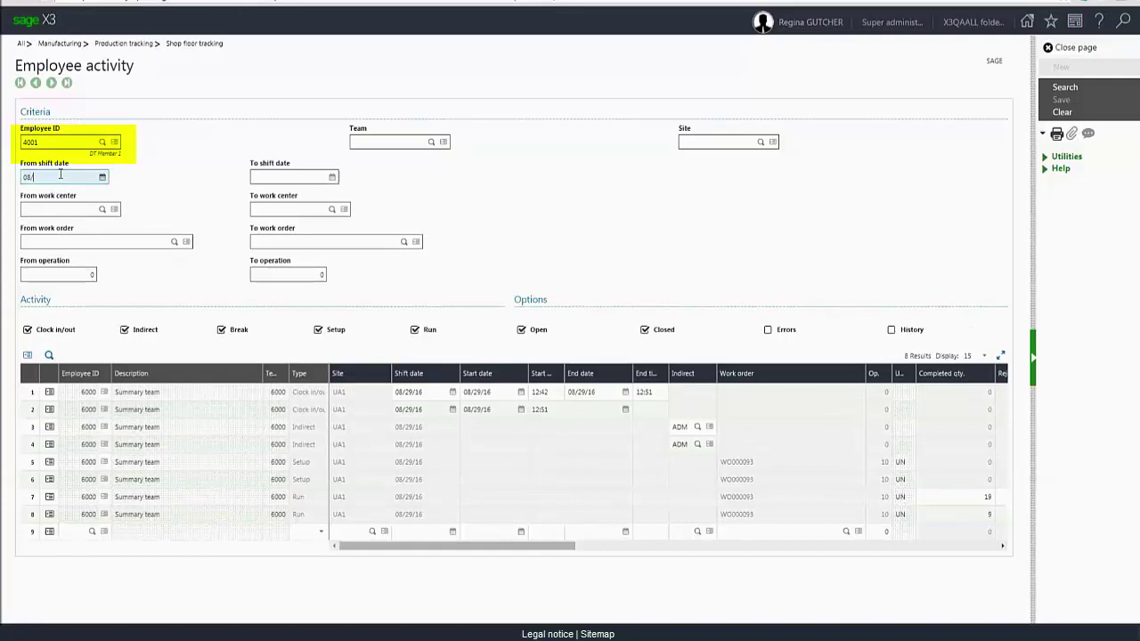
{"action": "type", "text": "29/2016"}
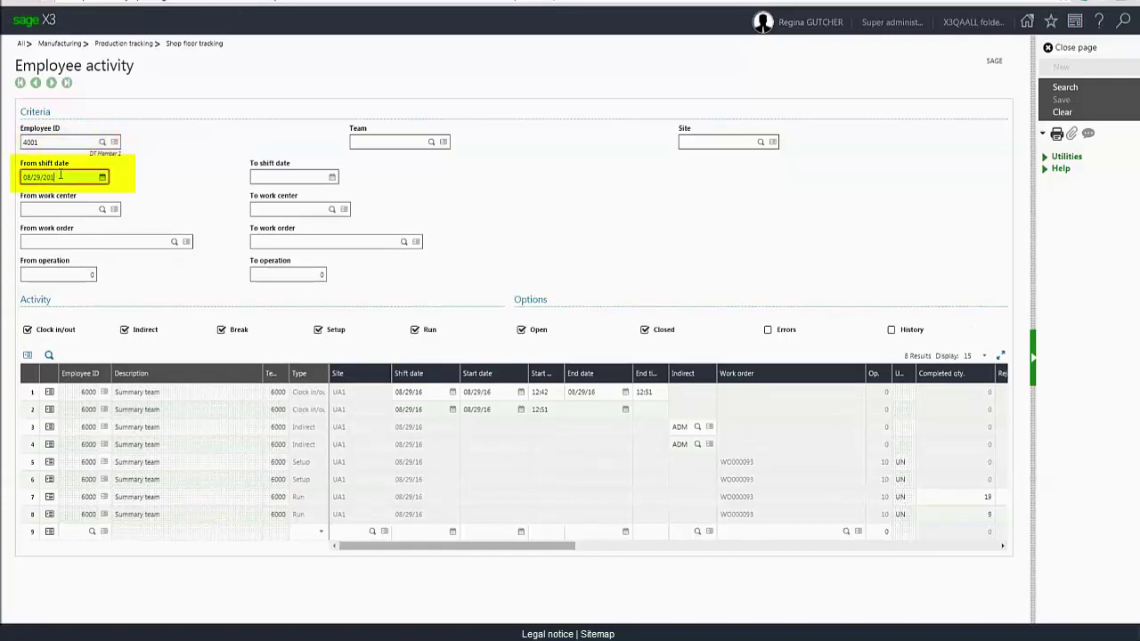
{"action": "key", "text": "Tab"}
{"action": "left_click", "coordinate": [1065, 88]}
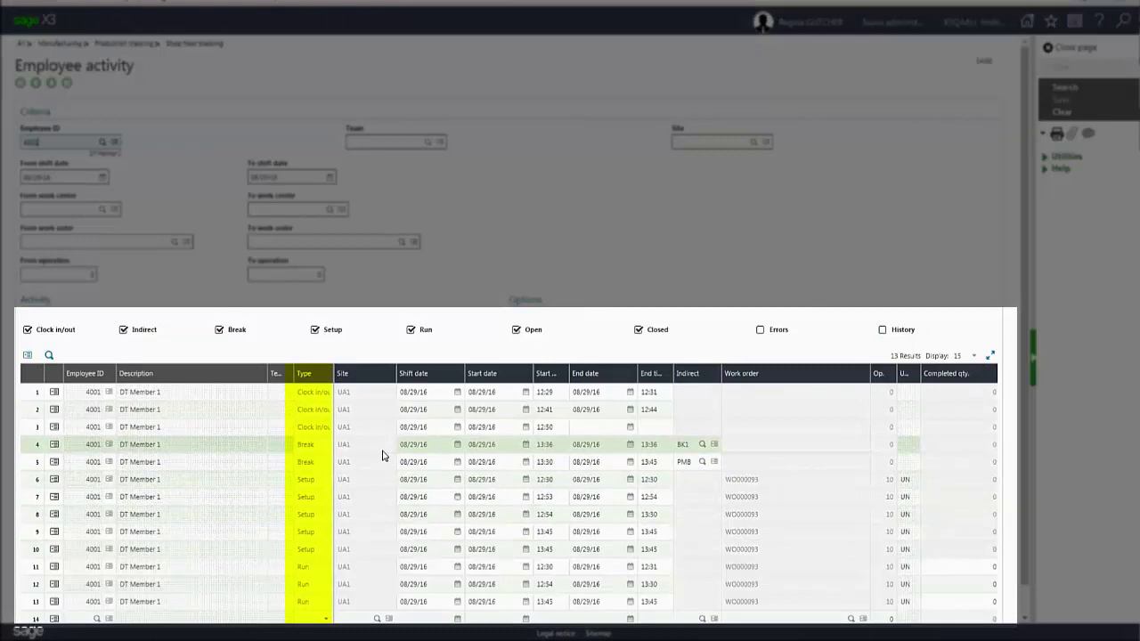
{"action": "scroll", "coordinate": [419, 570], "scroll_direction": "down", "scroll_amount": 1}
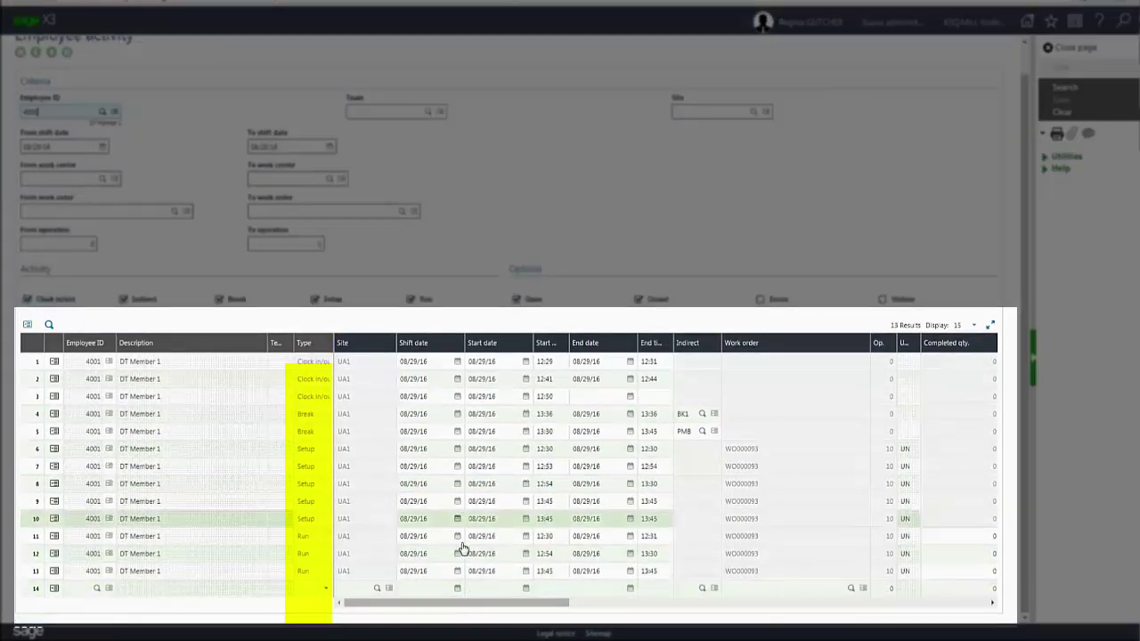